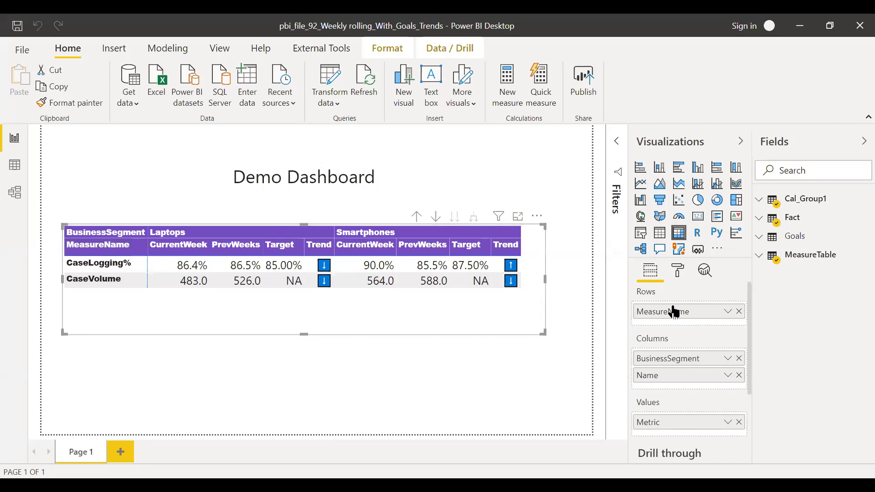
Expand the Fact table in the Fields pane beside the Demo Dashboard matrix
left_click(771, 217)
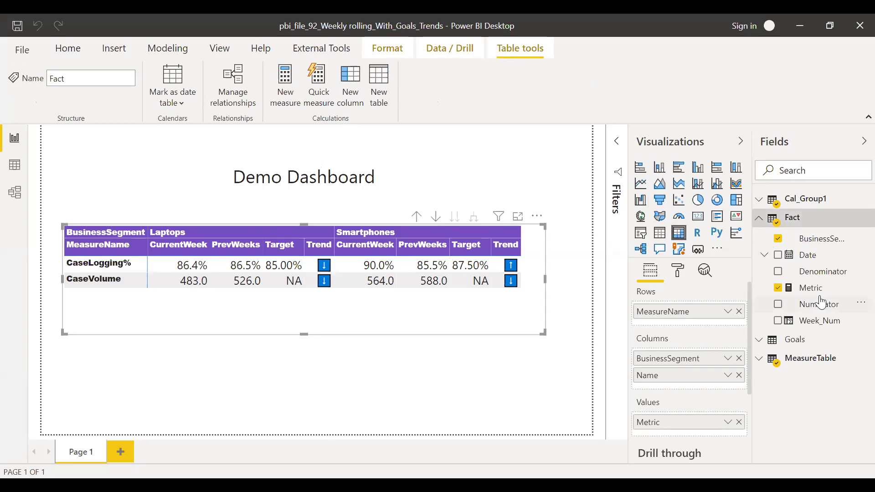
Collapse the Visualizations pane, deselect the matrix, then switch to Data view
left_click_drag(744, 302, 699, 325)
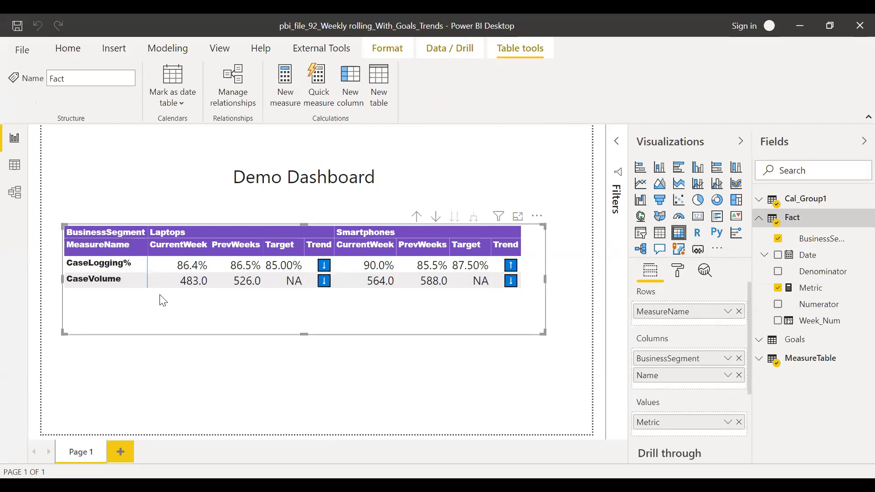
left_click(741, 142)
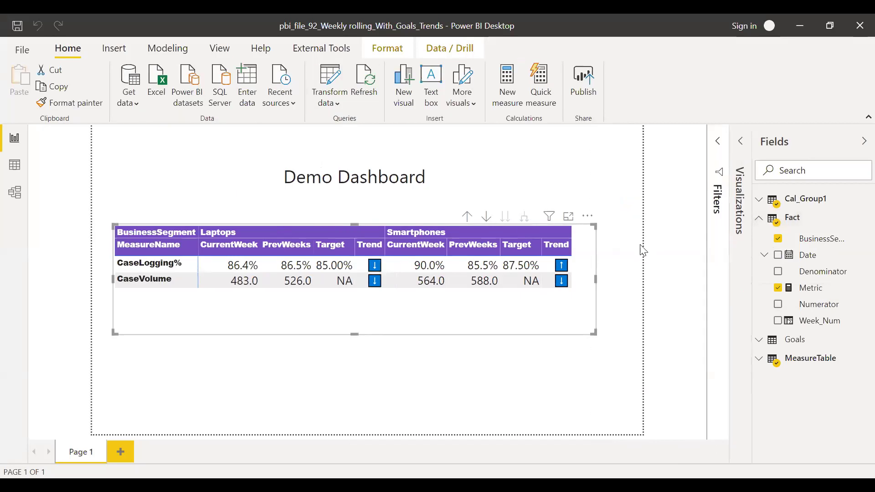
left_click(652, 274)
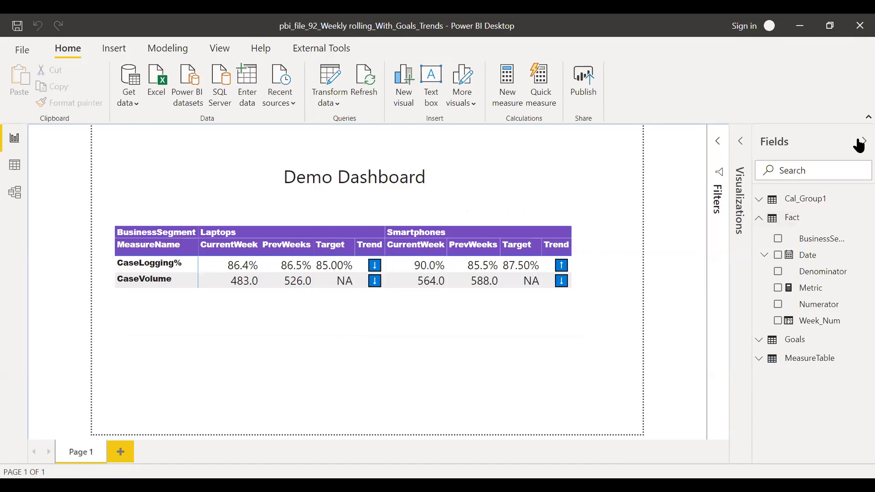
left_click(10, 163)
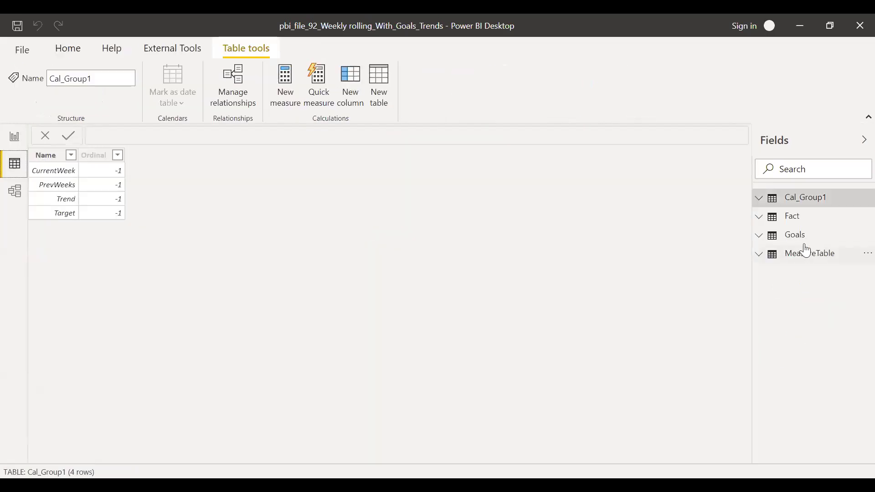
Show the Fact table's 78 rows and highlight the Week_Num WEEKNUM formula, then collapse Fact
left_click(799, 221)
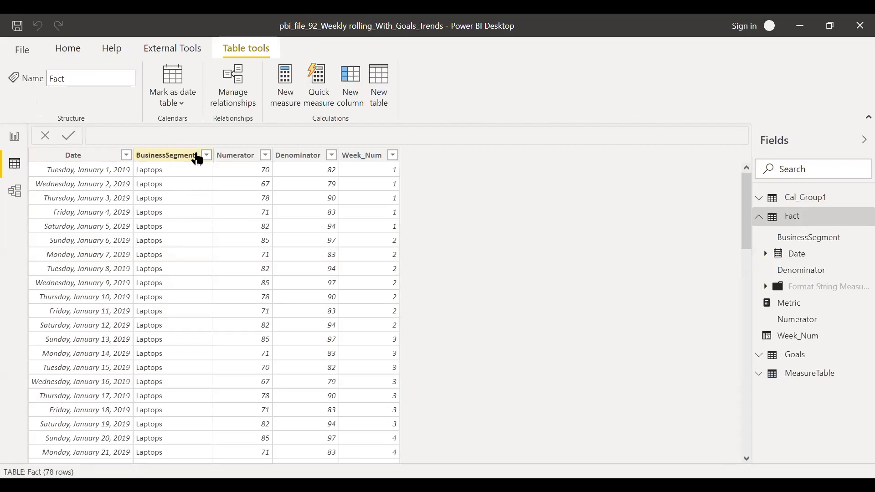
left_click_drag(761, 274, 759, 174)
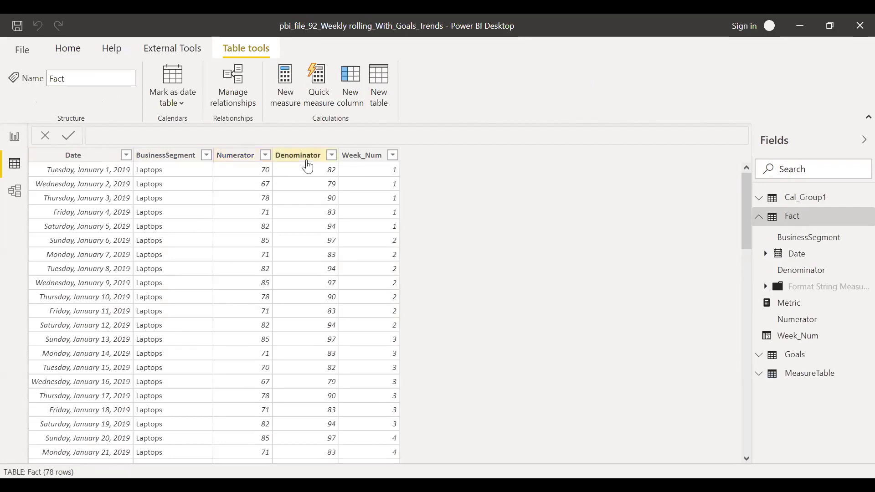
left_click(390, 173)
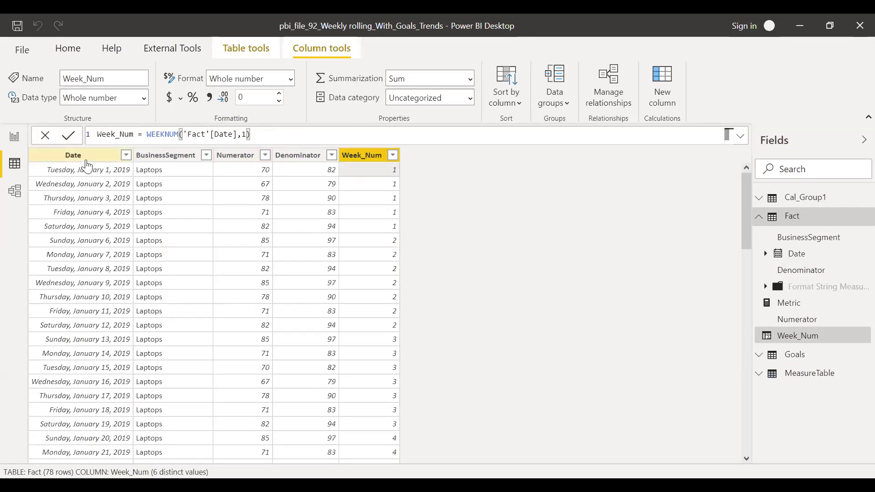
left_click(86, 130)
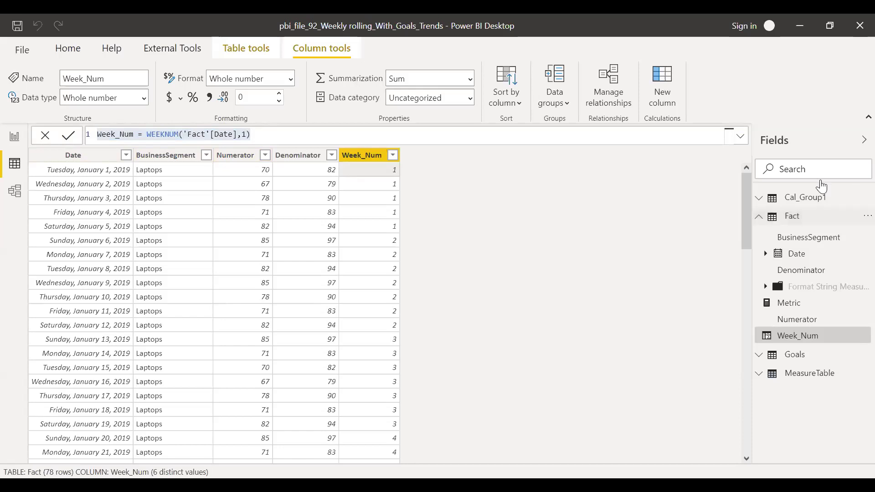
left_click(760, 217)
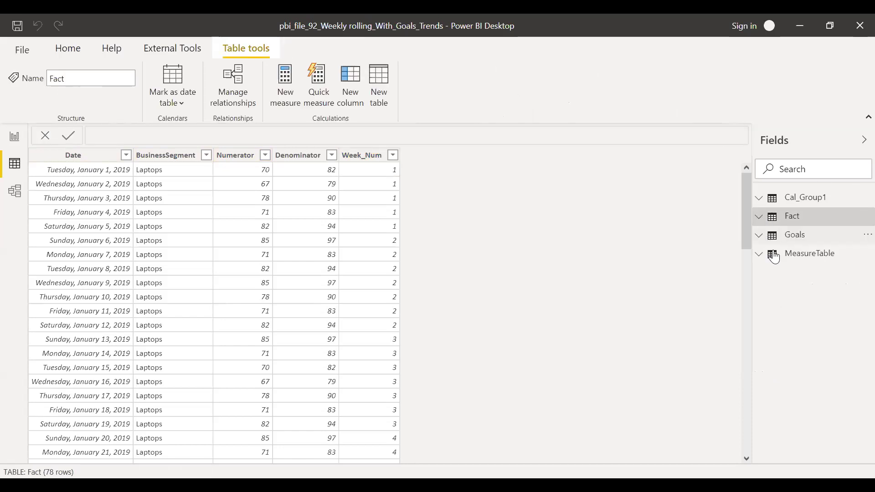
Show the Goals table's weekly targets and its BusinessSegment column, then select MeasureTable
left_click(759, 237)
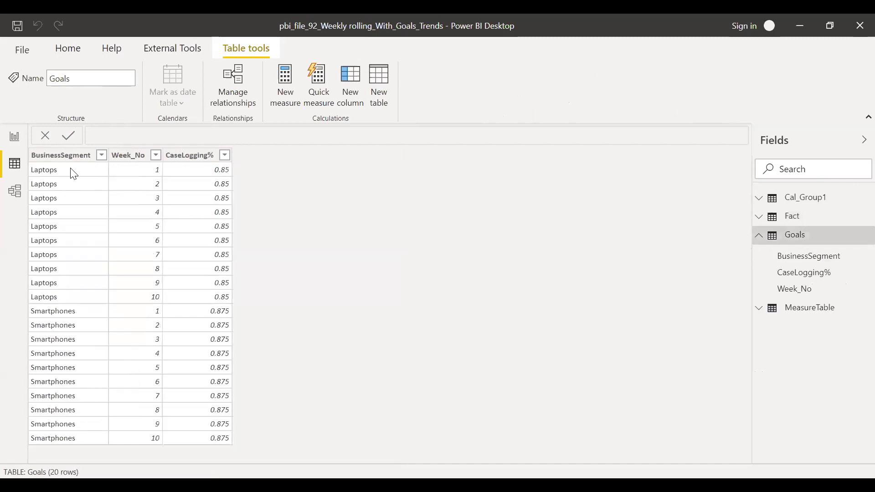
left_click(58, 156)
left_click(759, 236)
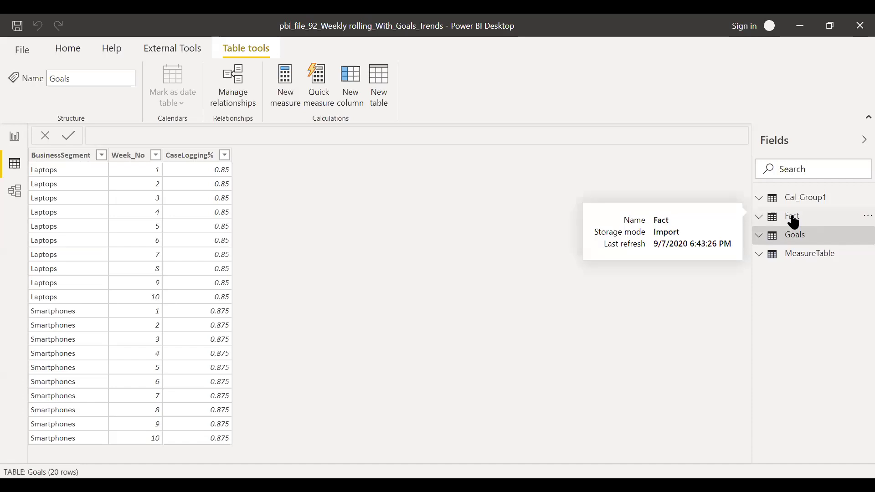
left_click(761, 260)
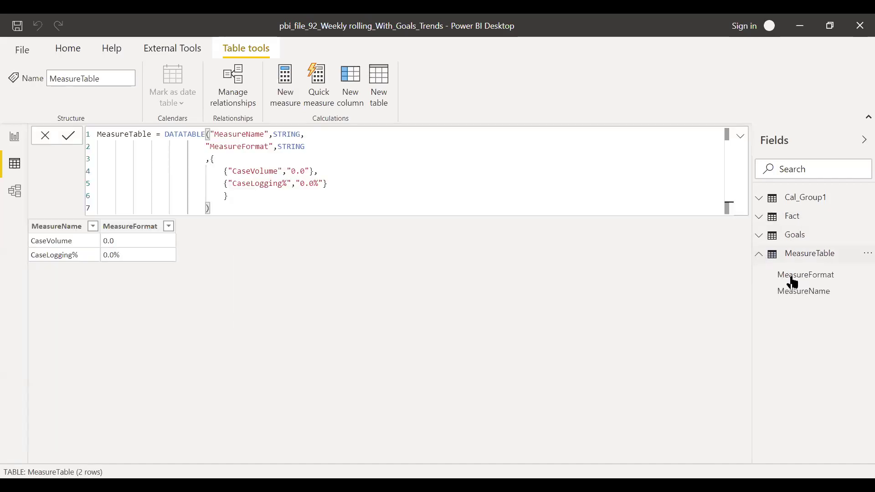
Highlight DATATABLE, the MeasureName STRING column, and the CaseVolume and CaseLogging% rows
left_click(813, 259)
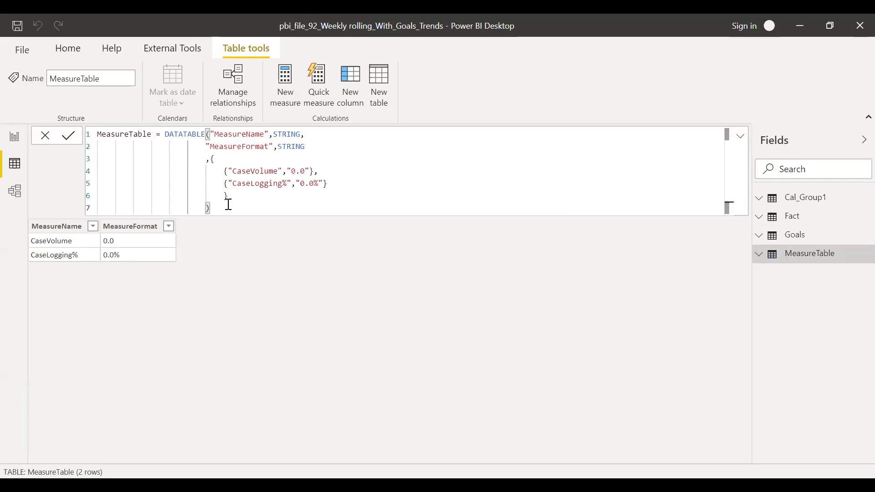
double_click(188, 135)
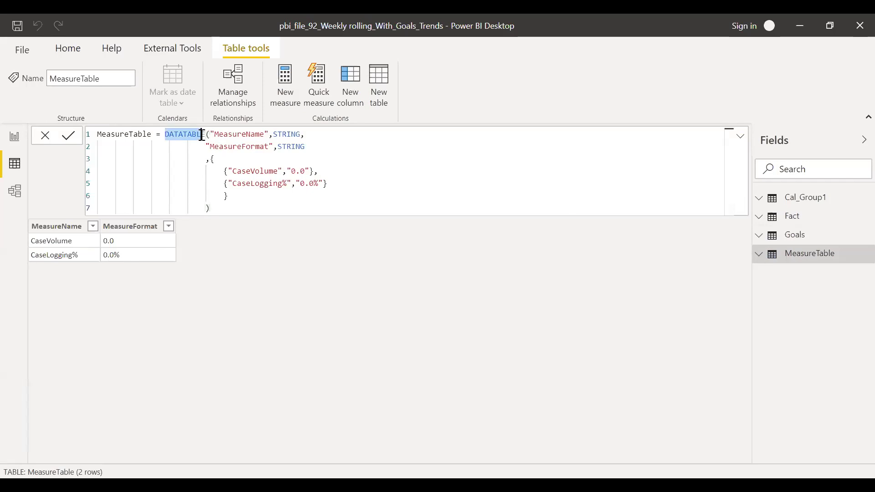
left_click_drag(270, 133, 206, 134)
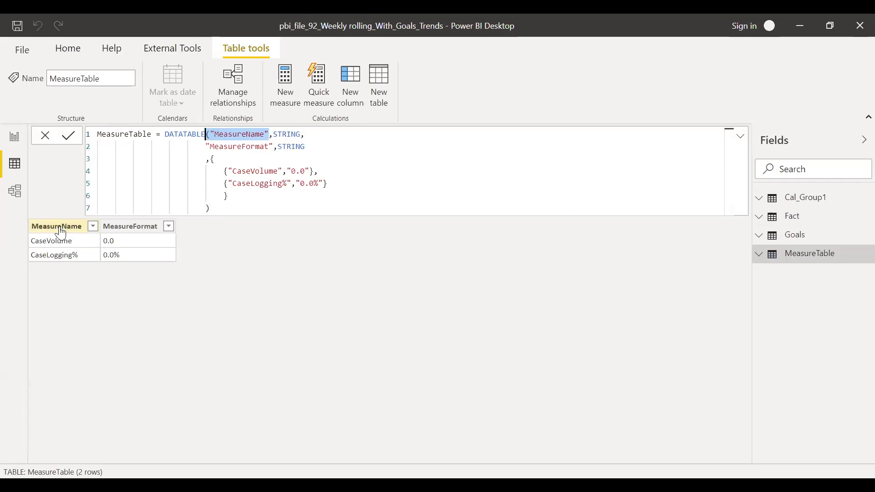
left_click_drag(308, 134, 272, 134)
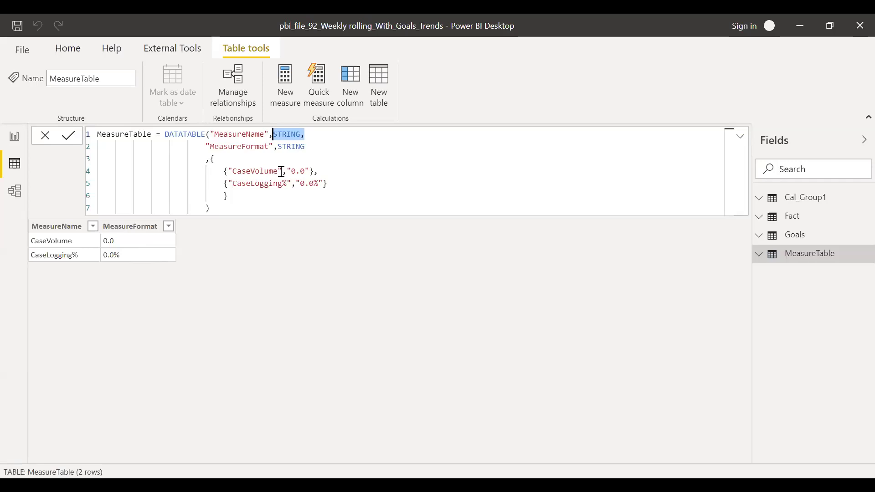
left_click_drag(282, 172, 233, 172)
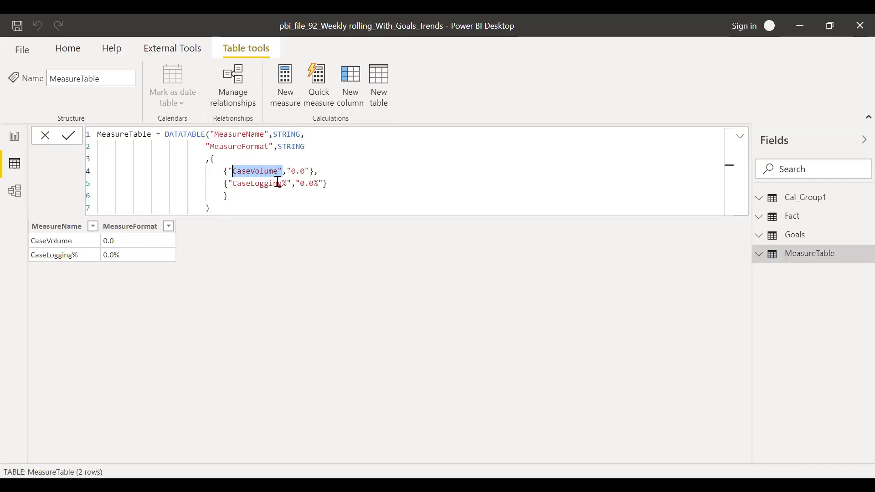
left_click_drag(288, 183, 225, 183)
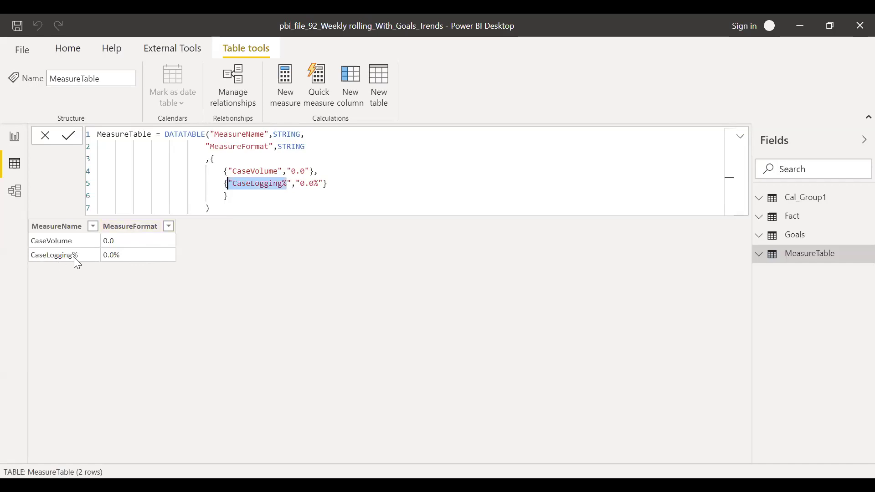
Highlight the 0.0% format string, then the entire MeasureTable formula
left_click(352, 194)
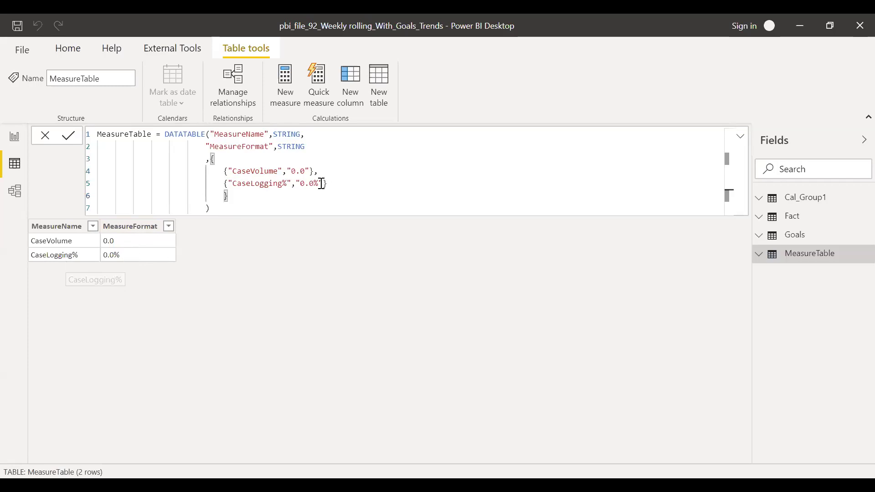
left_click_drag(325, 183, 296, 183)
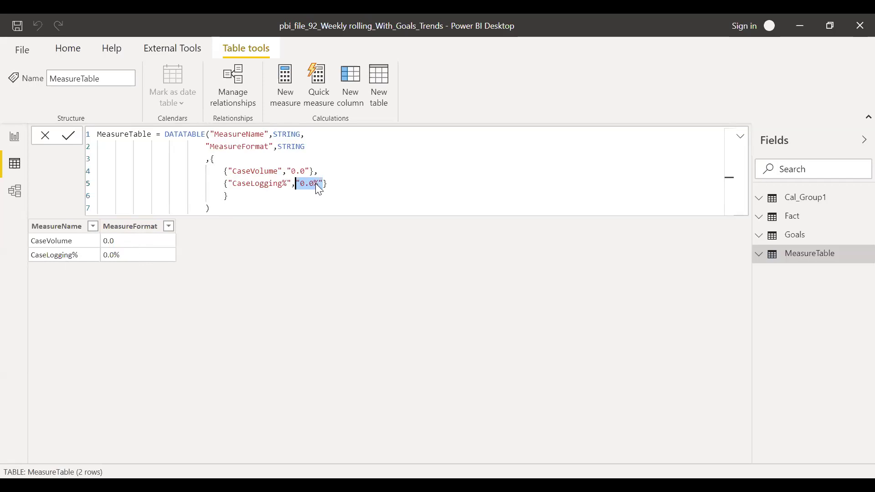
key("End")
left_click_drag(223, 209, 98, 134)
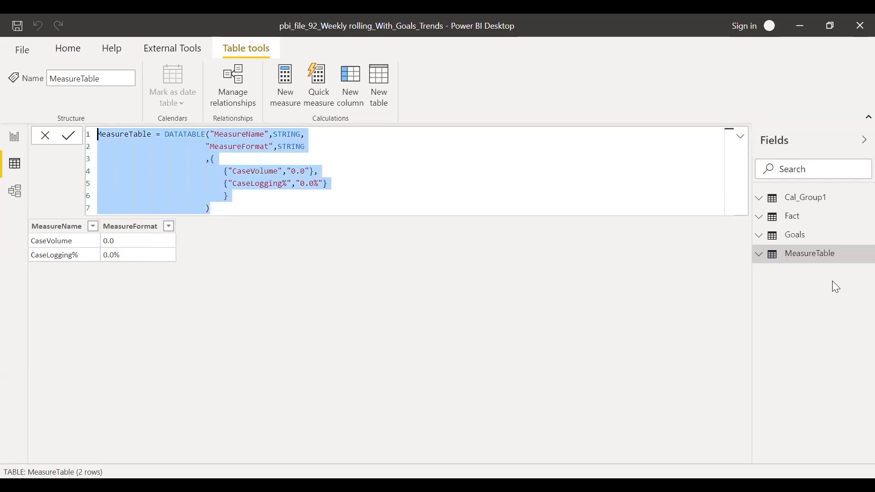
mouse_move(751, 262)
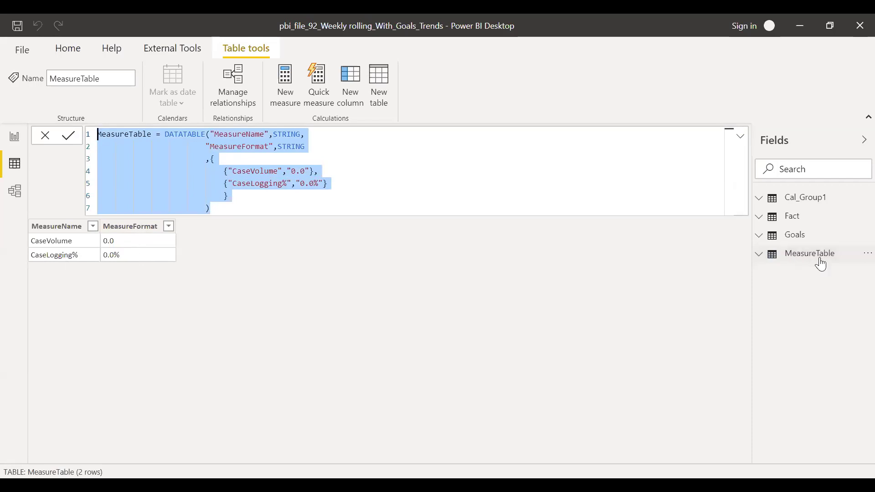
mouse_move(822, 264)
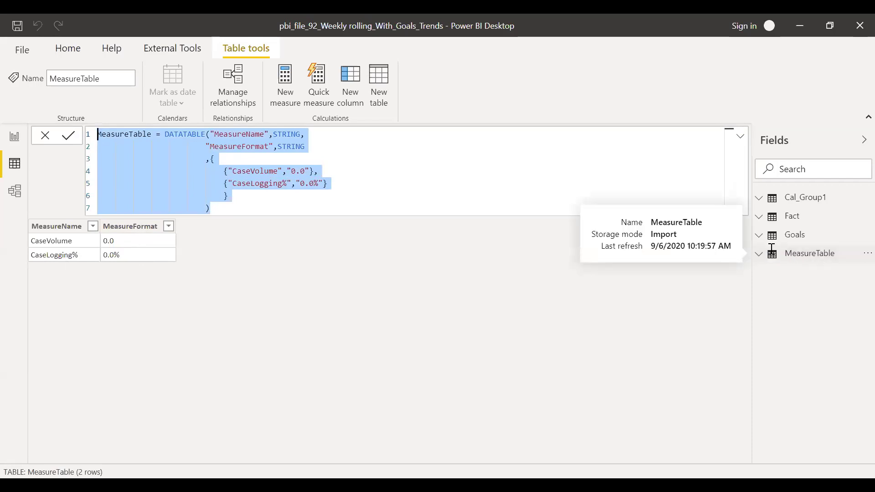
left_click(249, 207)
left_click_drag(234, 208, 97, 139)
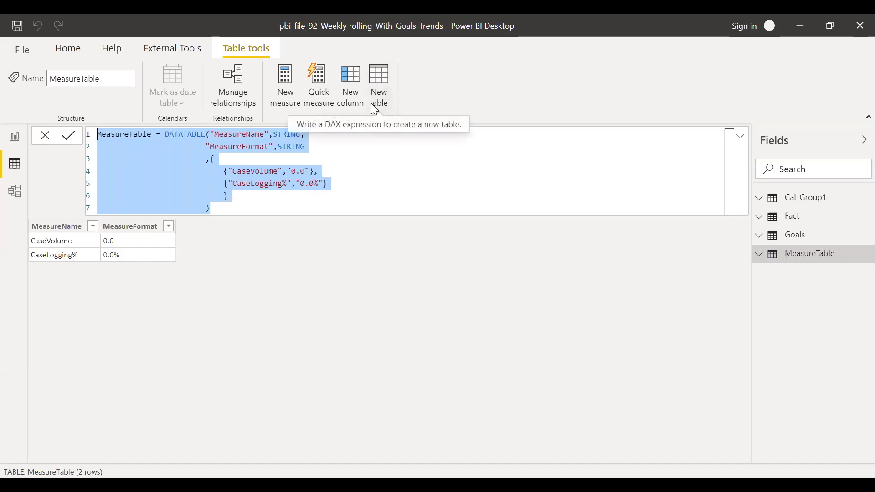
left_click(250, 206)
left_click_drag(250, 205, 72, 137)
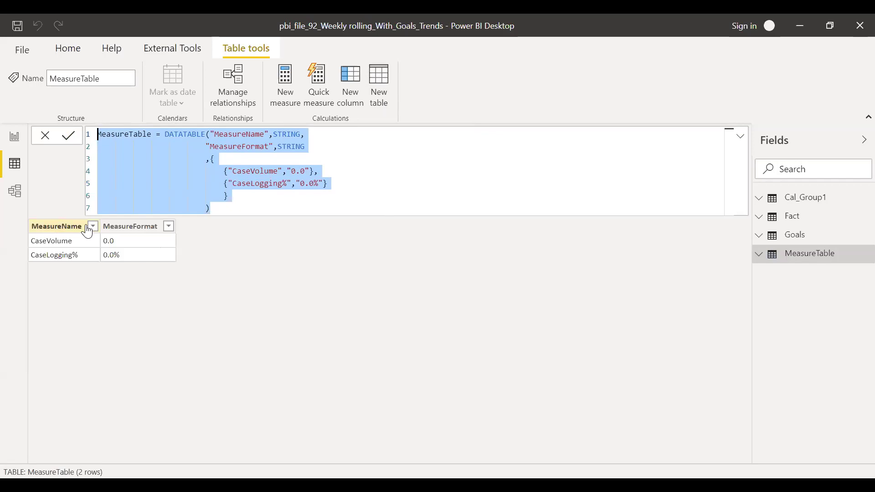
left_click(776, 255)
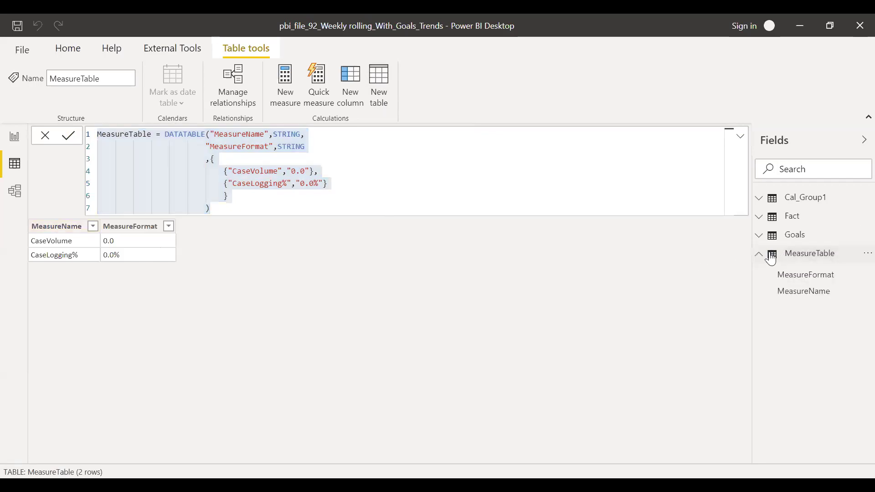
left_click(803, 261)
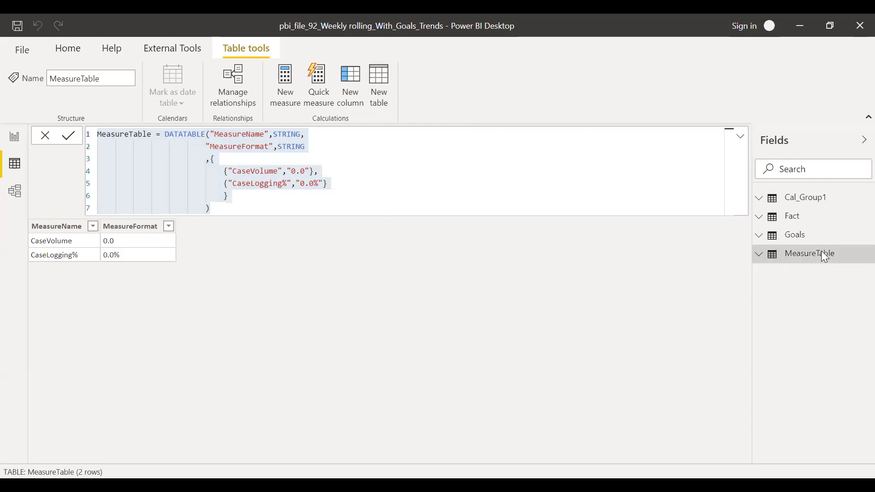
left_click(16, 138)
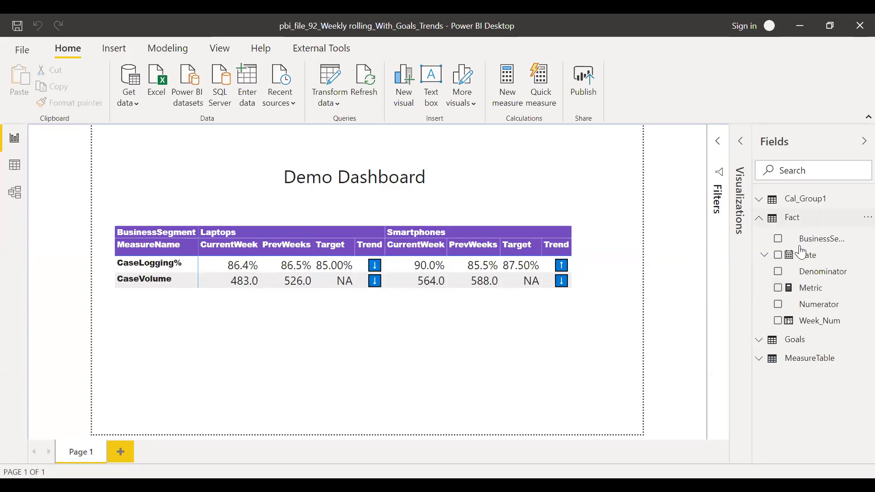
Open the Metric measure's formula and highlight its SWITCH(TRUE() opening
left_click(813, 292)
left_click(669, 160)
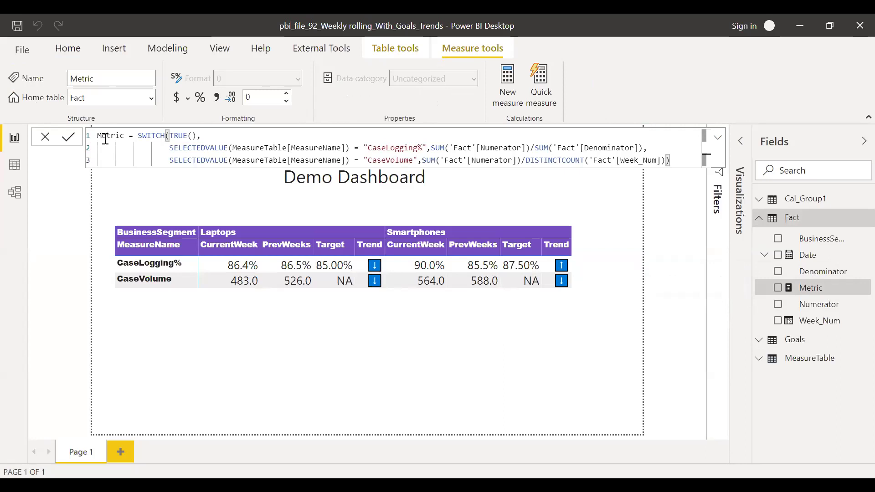
left_click_drag(138, 136, 431, 149)
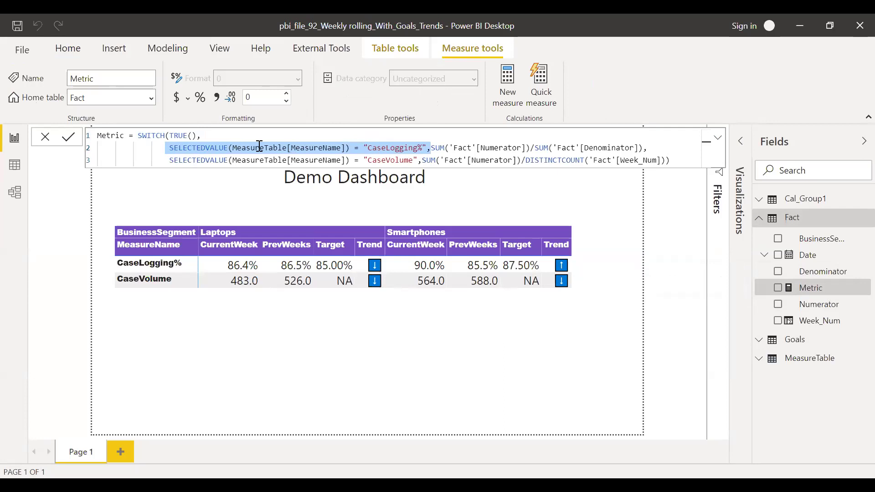
left_click(350, 149)
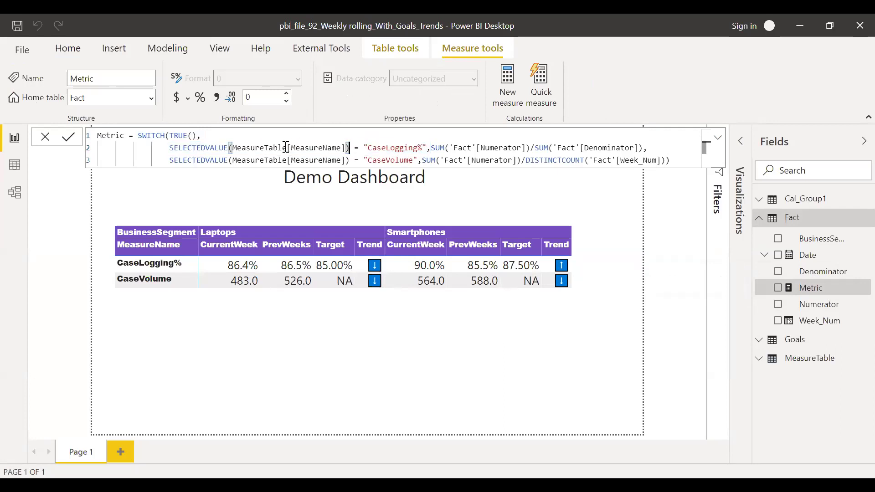
Compare with MeasureTable, then highlight Metric's CaseLogging% condition and Numerator/Denominator calculation
left_click(809, 364)
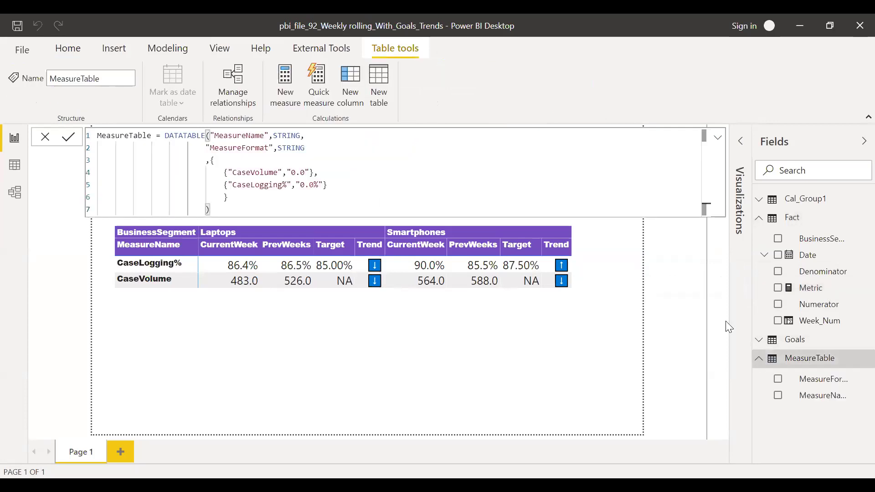
left_click(811, 288)
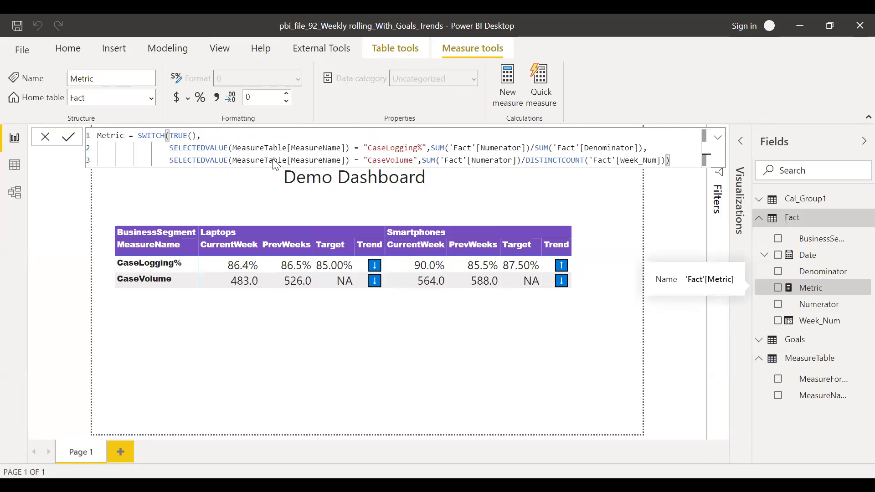
left_click_drag(426, 149, 364, 147)
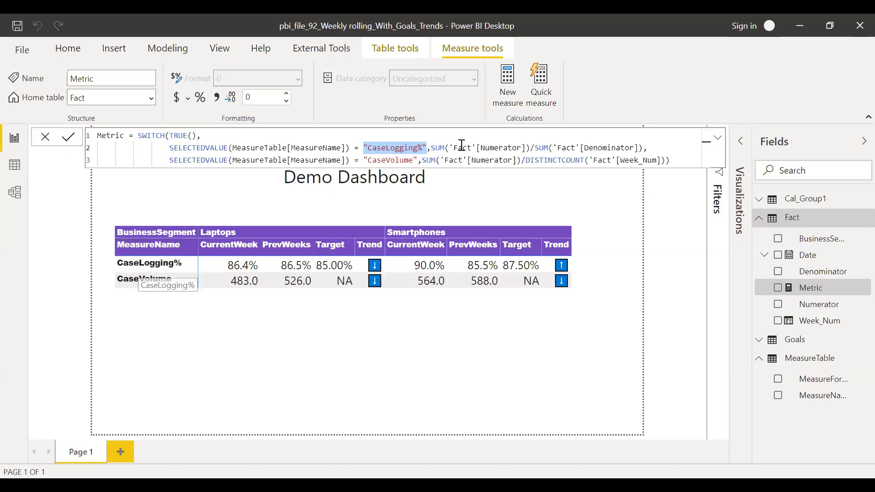
left_click(431, 148)
left_click_drag(456, 147, 647, 147)
left_click(656, 147)
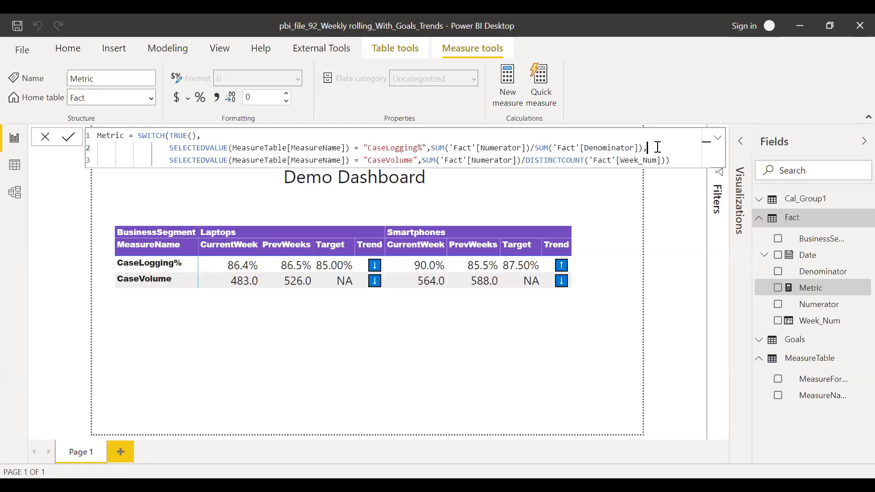
left_click(714, 143)
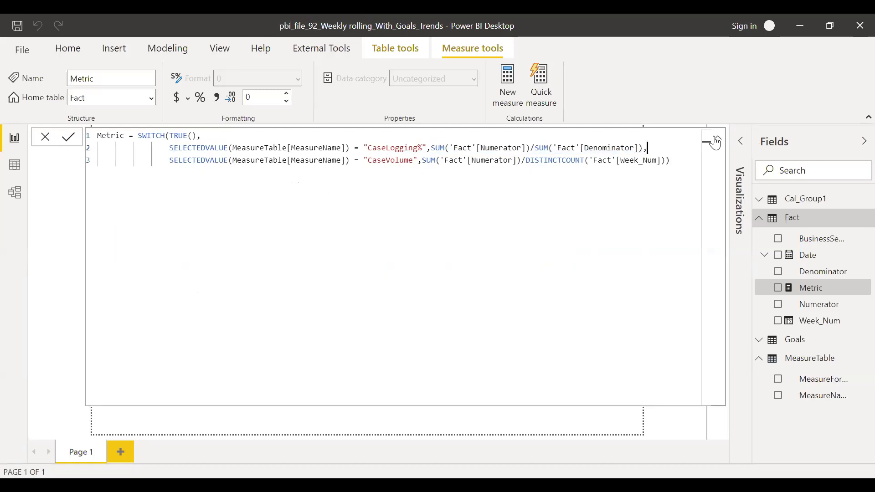
left_click(714, 143)
left_click(714, 143)
double_click(196, 162)
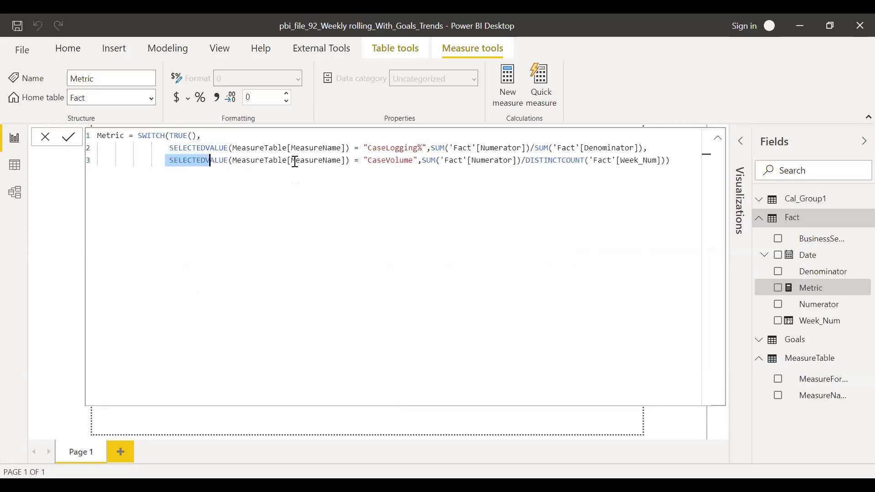
left_click(294, 160, "shift")
left_click(645, 148)
left_click_drag(641, 147, 178, 149)
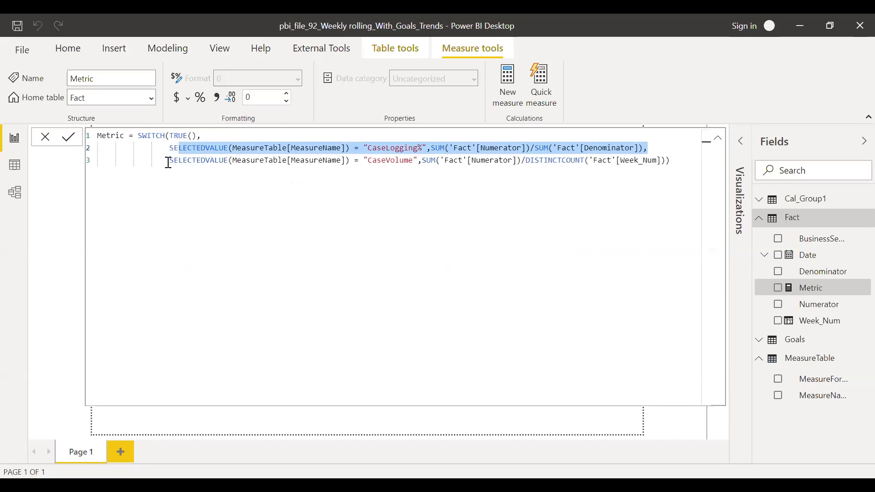
left_click(167, 161)
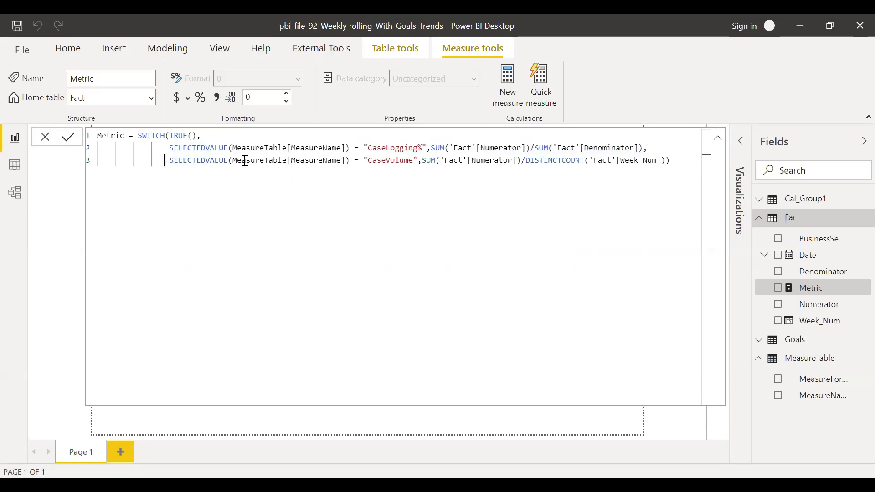
left_click_drag(417, 160, 376, 160)
left_click(718, 138)
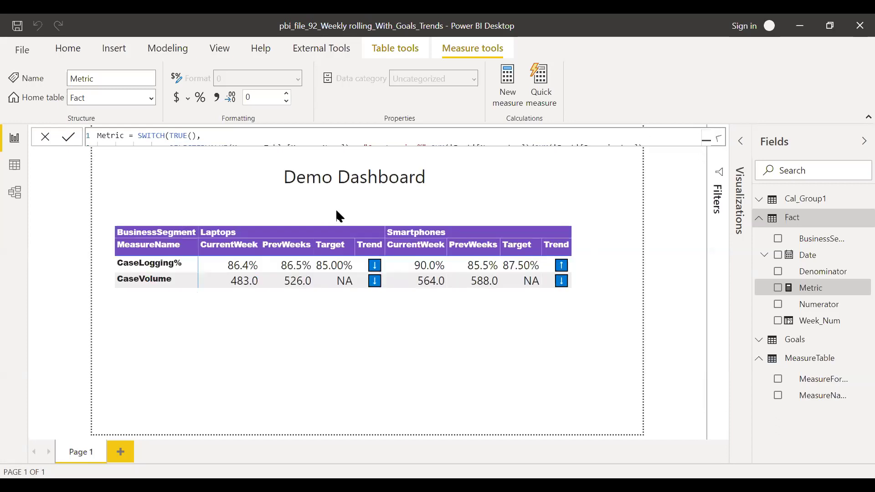
left_click(718, 138)
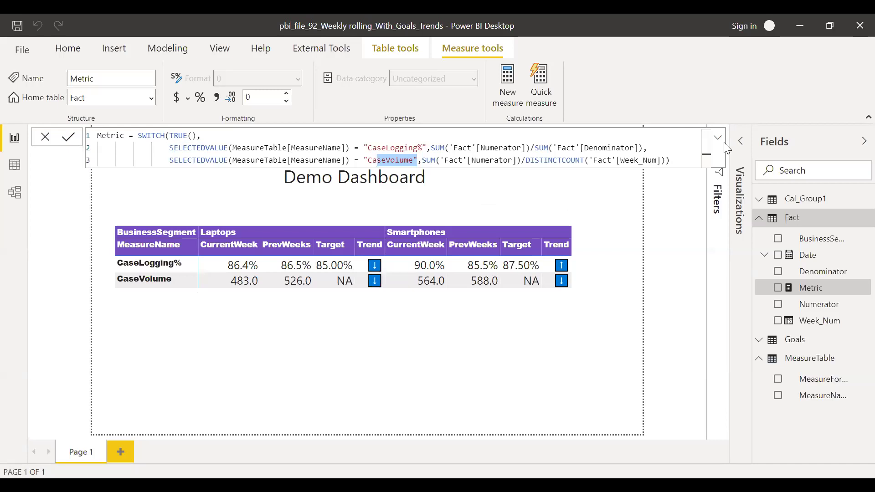
left_click(718, 138)
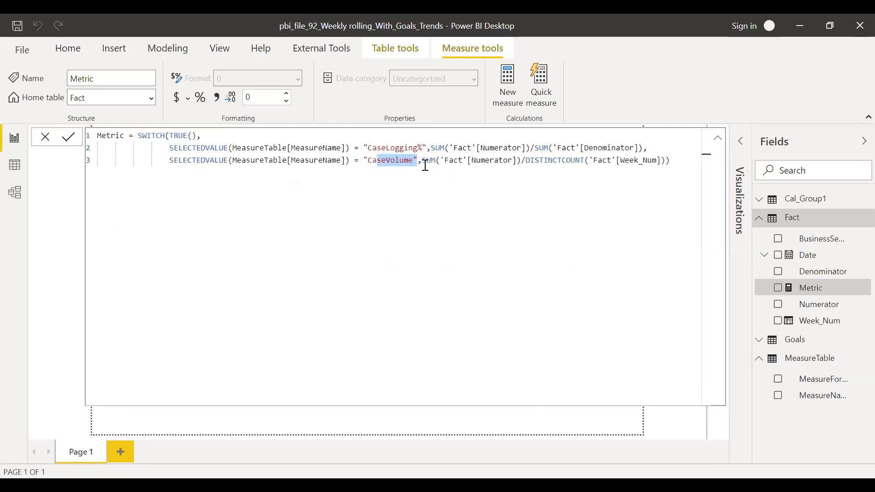
left_click_drag(423, 163, 678, 165)
key("End")
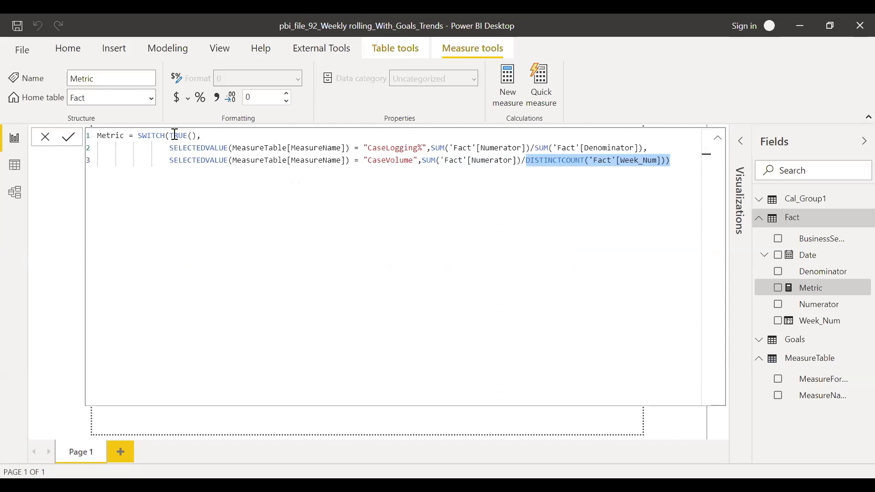
left_click_drag(676, 168, 599, 160)
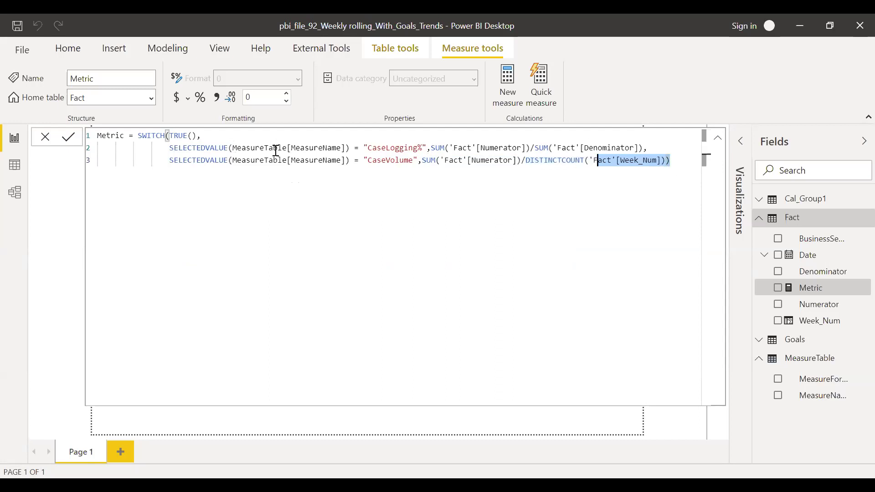
key("ctrl+shift+Home")
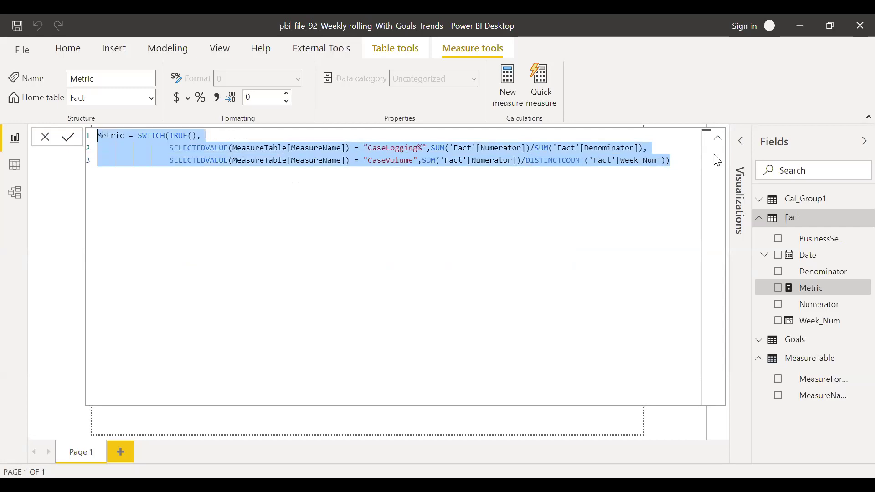
left_click(718, 138)
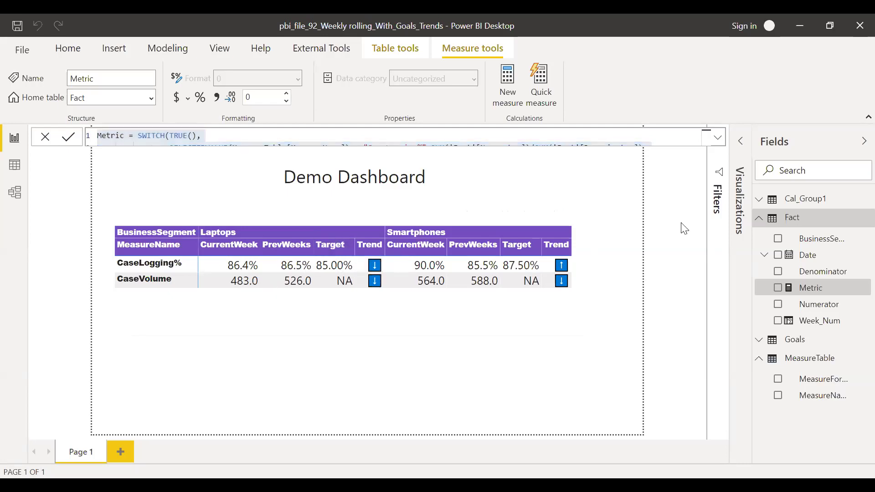
Launch Tabular Editor from External Tools and expand the model's tables
left_click(322, 49)
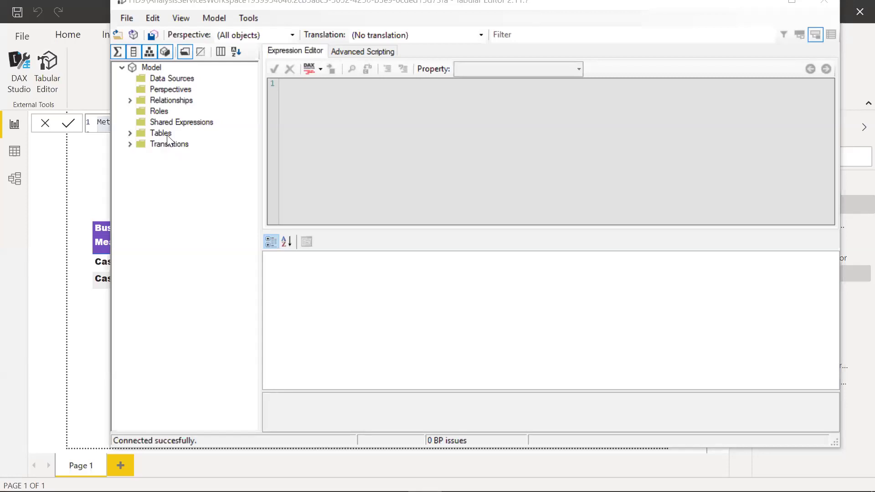
left_click(130, 133)
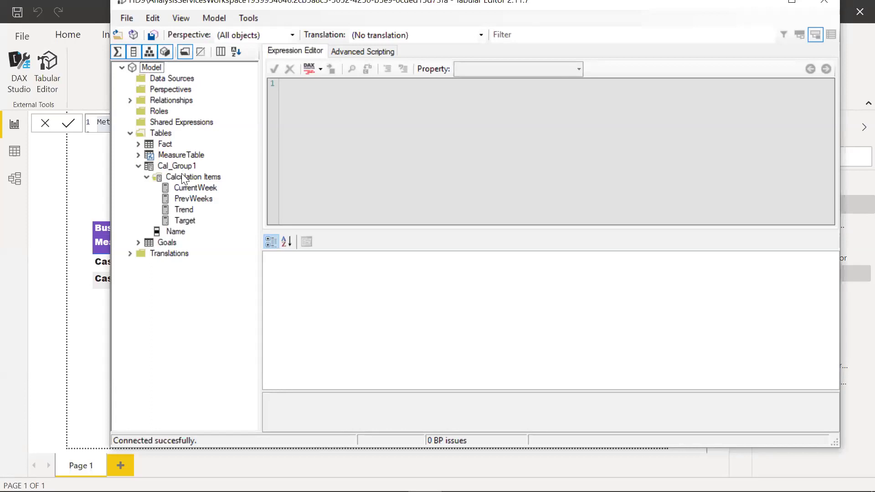
Review Cal_Group1's Create New > Calculation Item options without adding anything, then open CurrentWeek
right_click(163, 136)
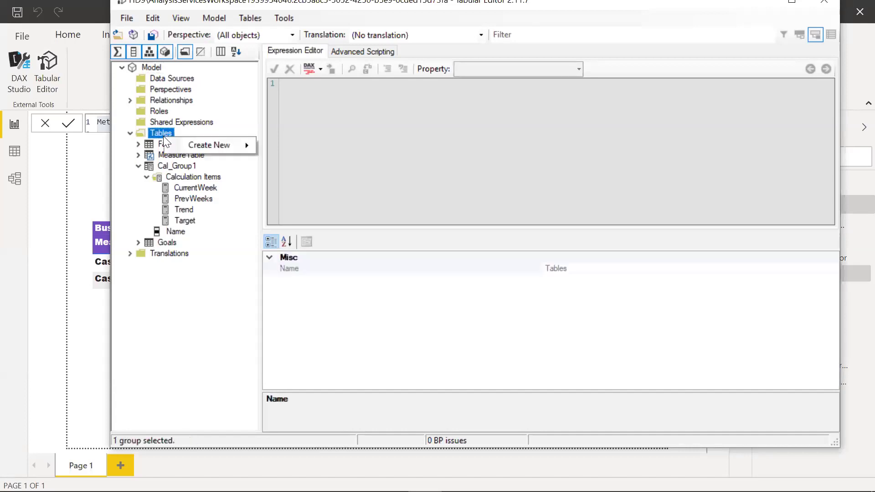
mouse_move(210, 147)
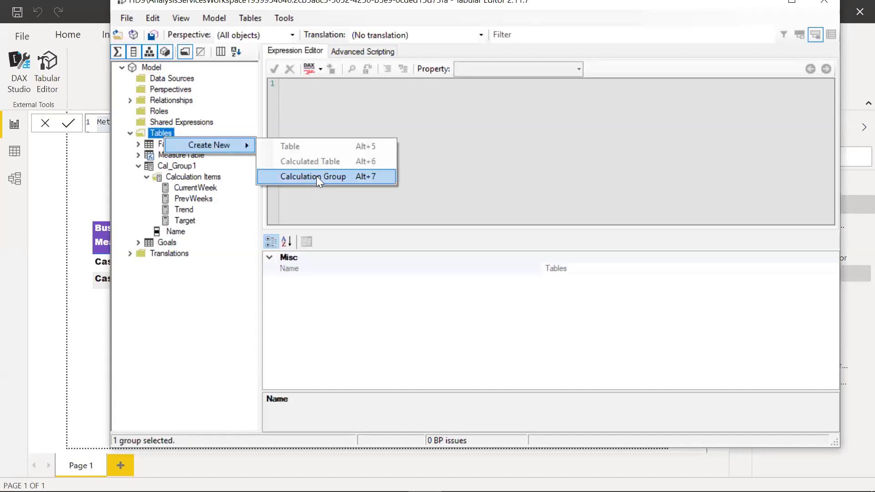
left_click(457, 167)
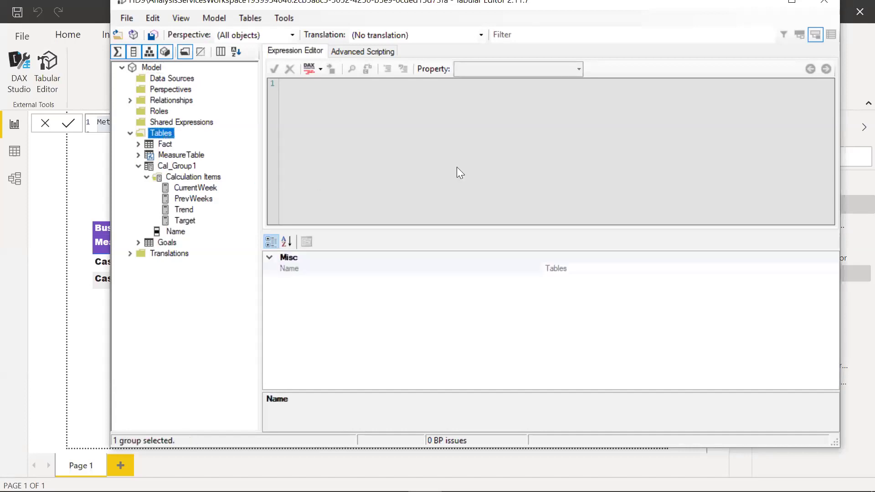
right_click(181, 169)
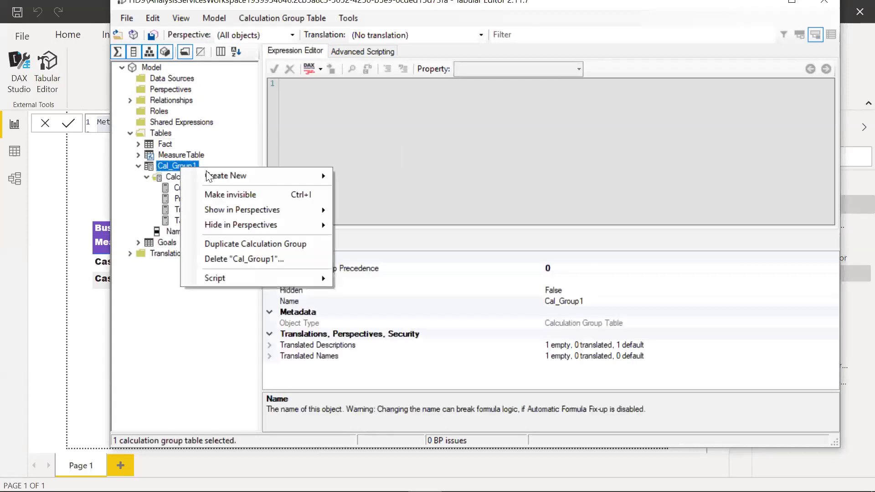
mouse_move(245, 176)
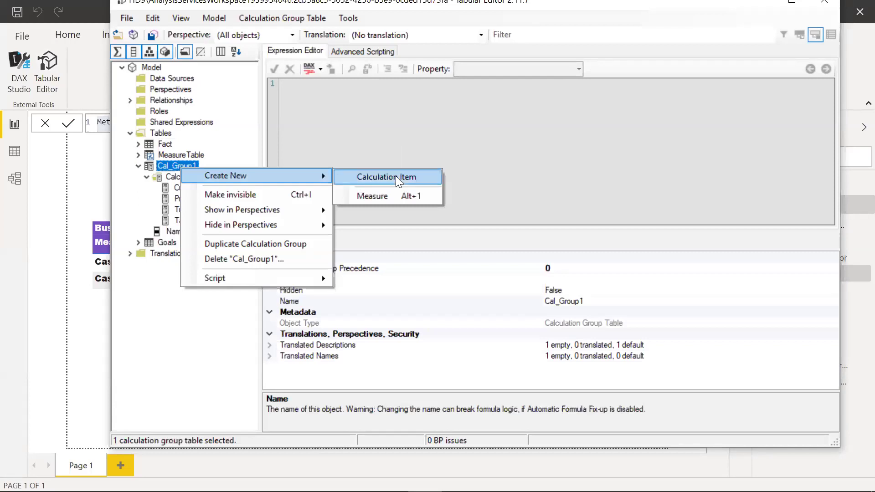
left_click(403, 136)
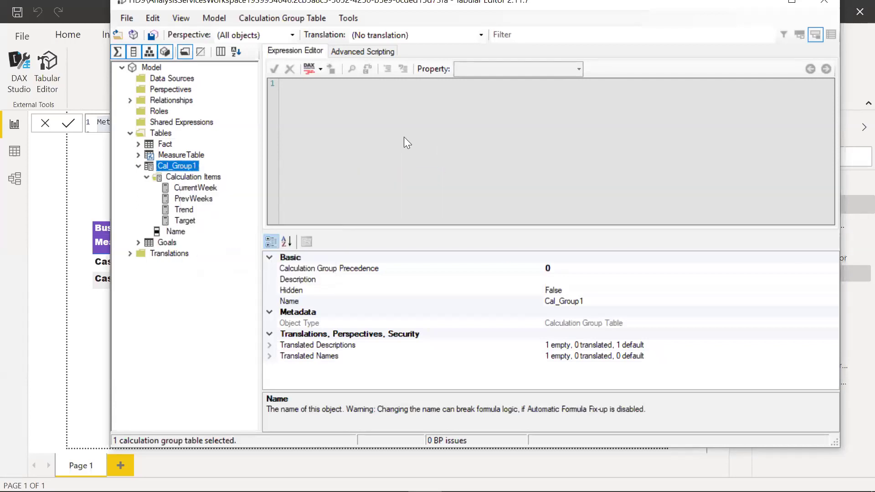
left_click(193, 186)
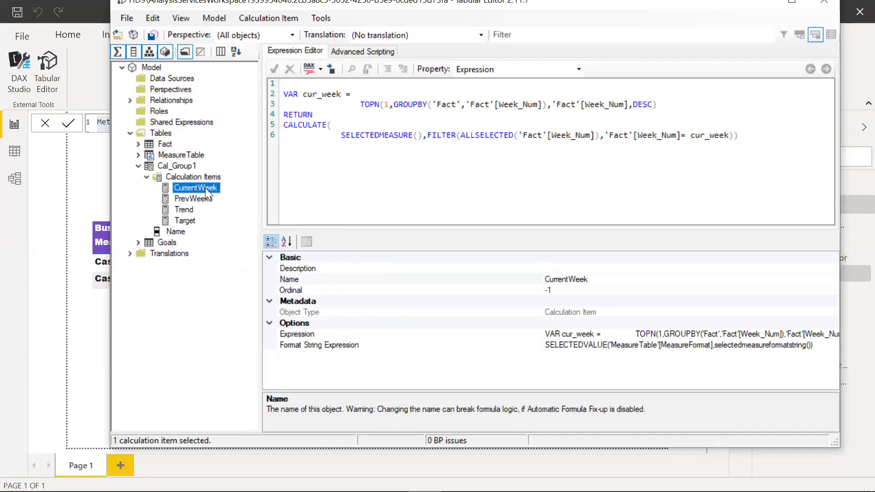
left_click(326, 93)
key("ctrl+shift+End")
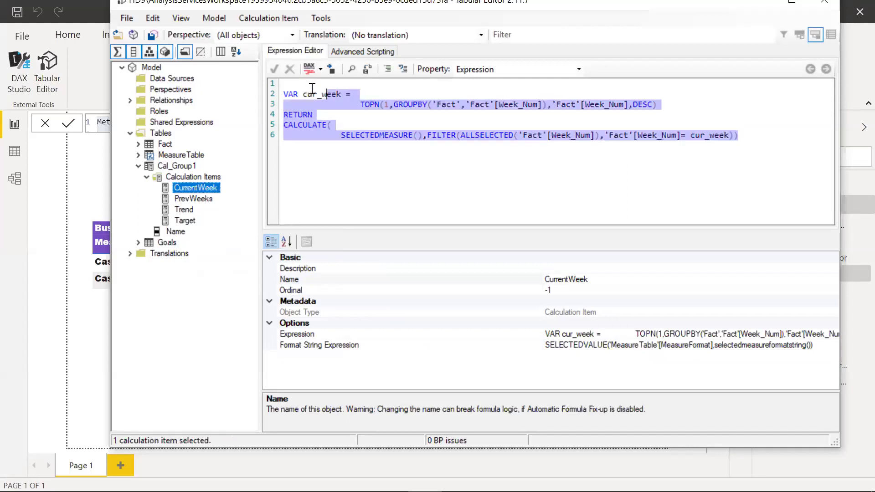
double_click(323, 95)
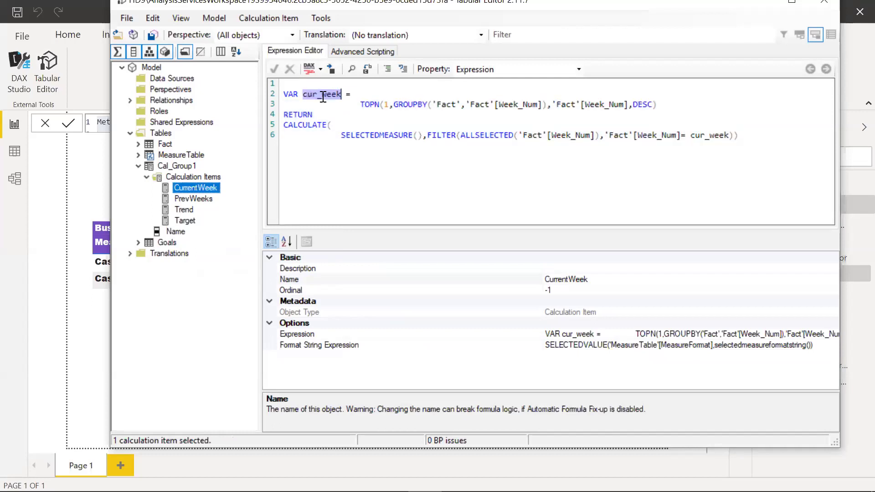
left_click(383, 102)
key("shift+End")
left_click(359, 100, "shift")
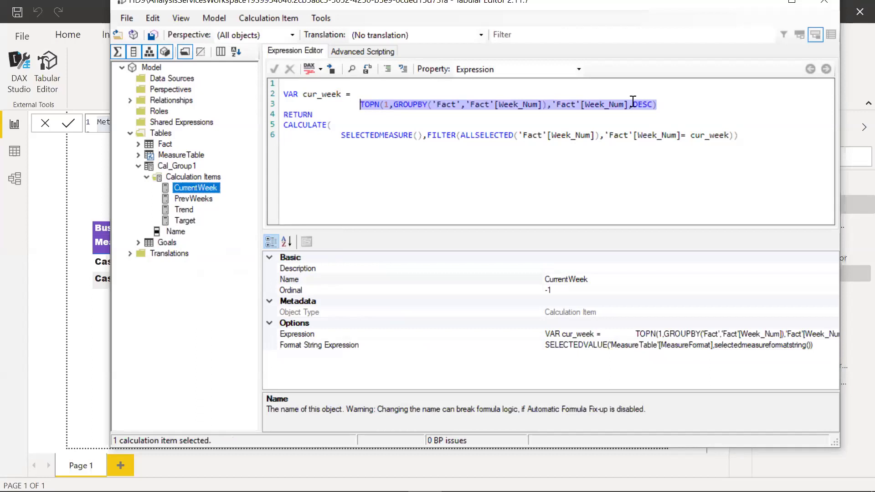
left_click(360, 97)
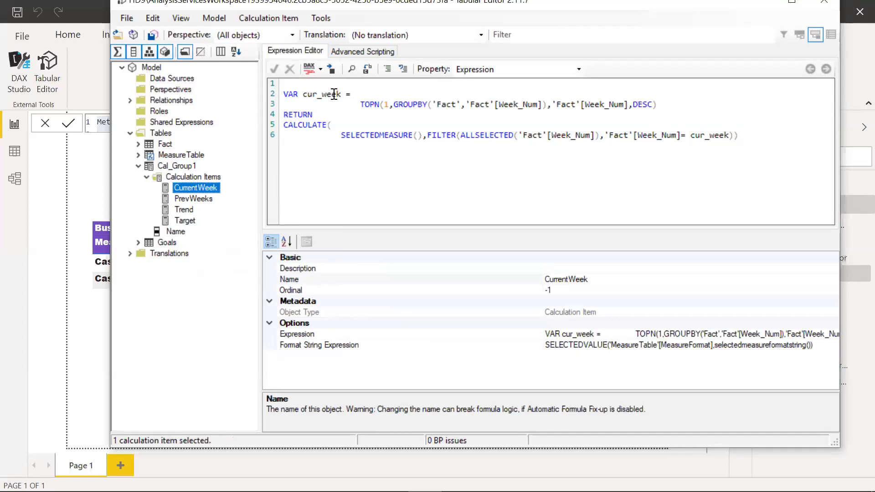
left_click(334, 114)
left_click(342, 136)
left_click(446, 135, "shift")
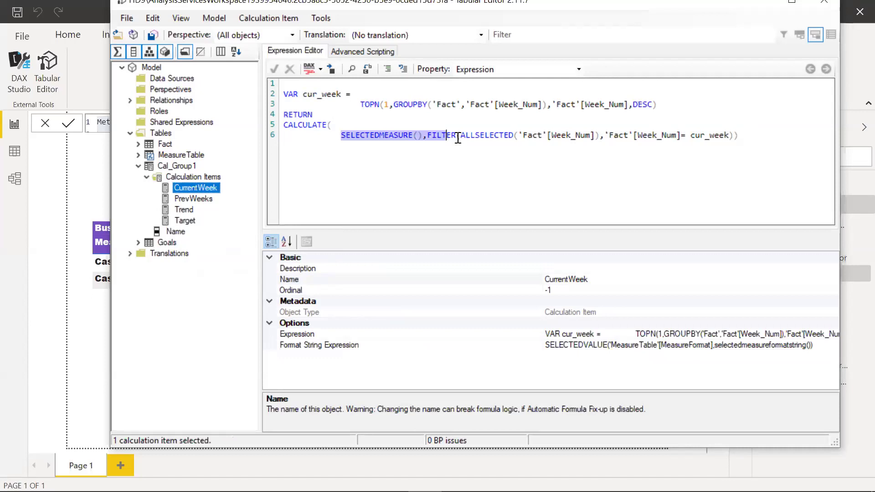
left_click(374, 133)
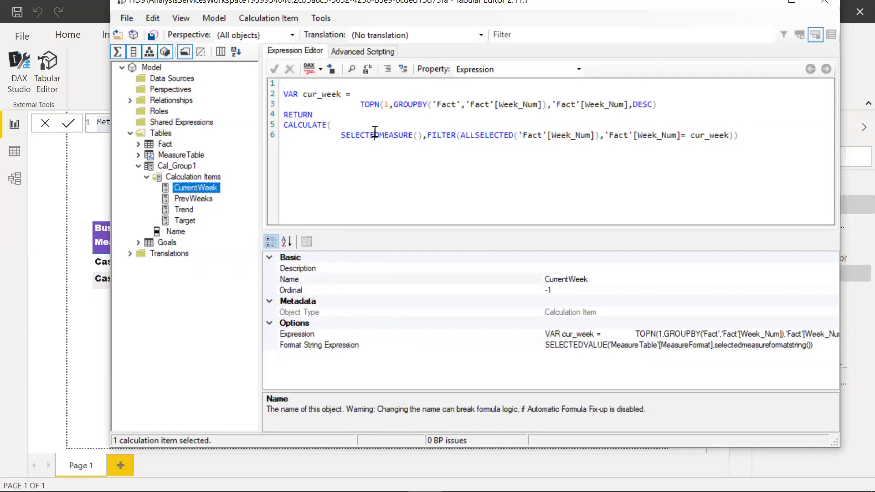
double_click(375, 133)
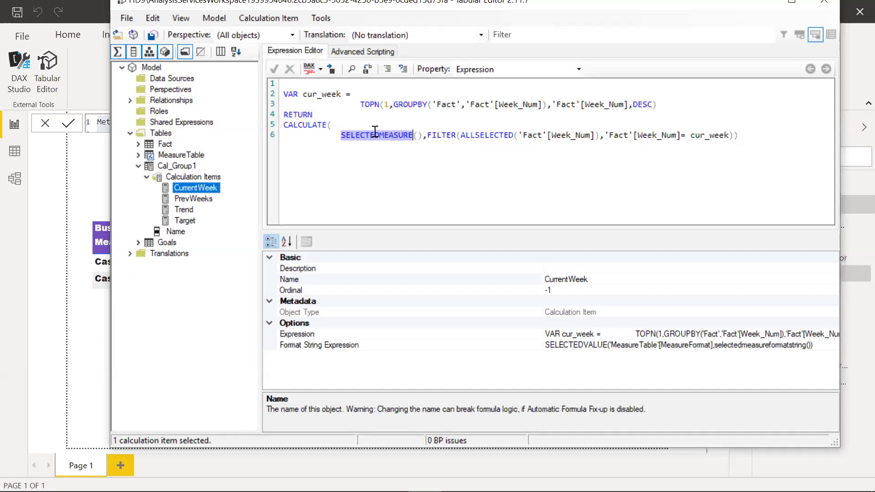
left_click(425, 136)
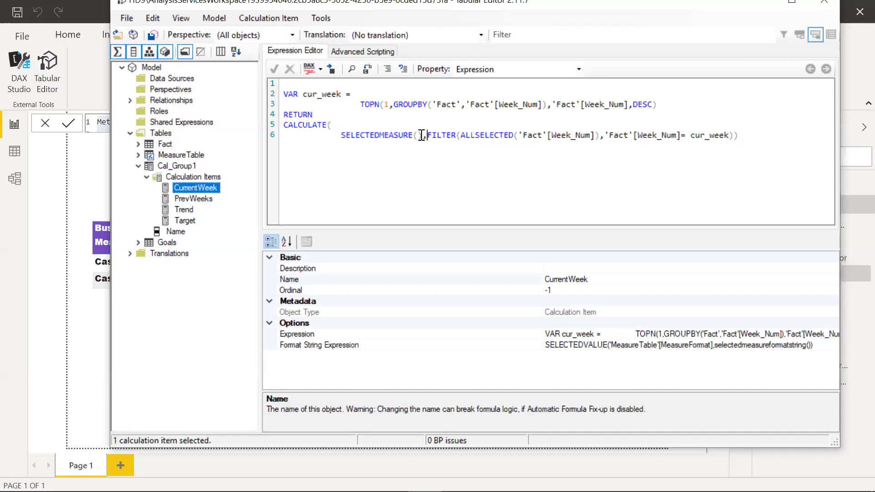
left_click(341, 136, "shift")
left_click(600, 166)
left_click_drag(761, 134, 677, 135)
left_click(547, 136, "shift")
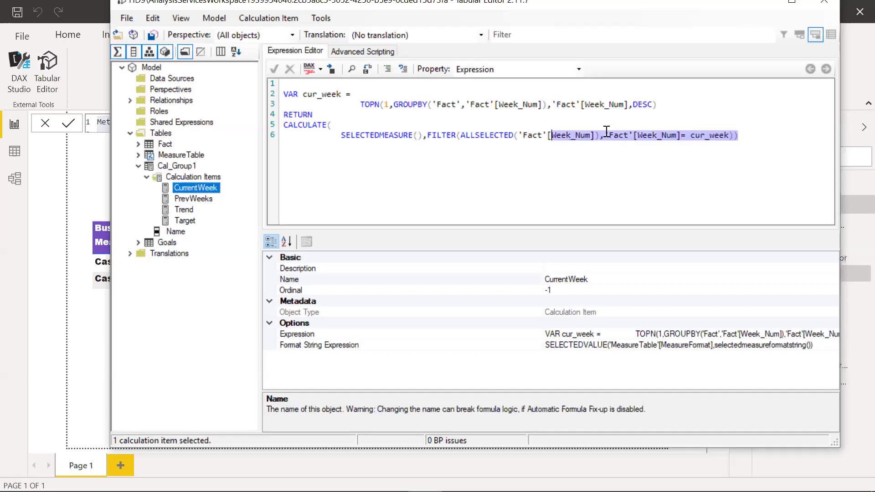
left_click(691, 136, "shift")
left_click(429, 135, "shift")
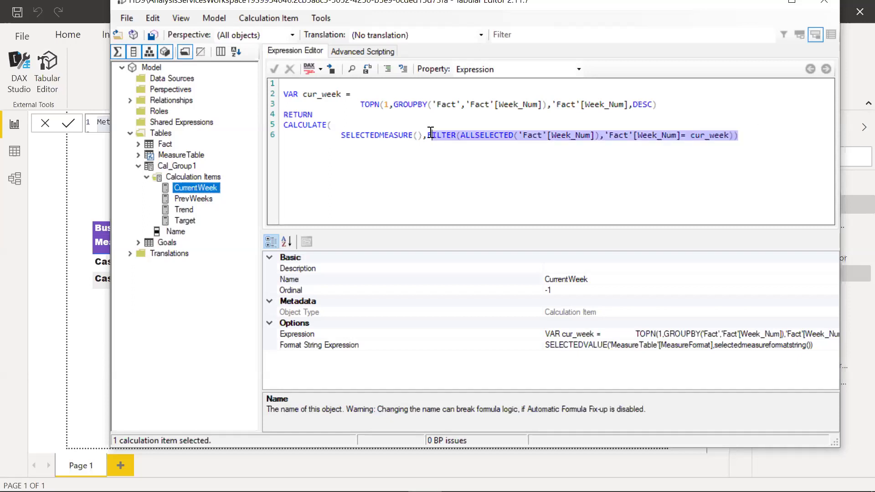
left_click(744, 132)
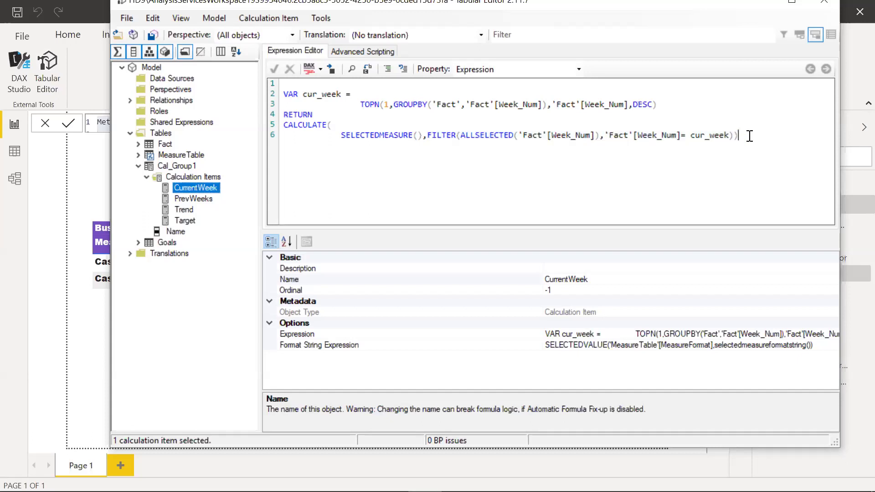
key("ctrl+a")
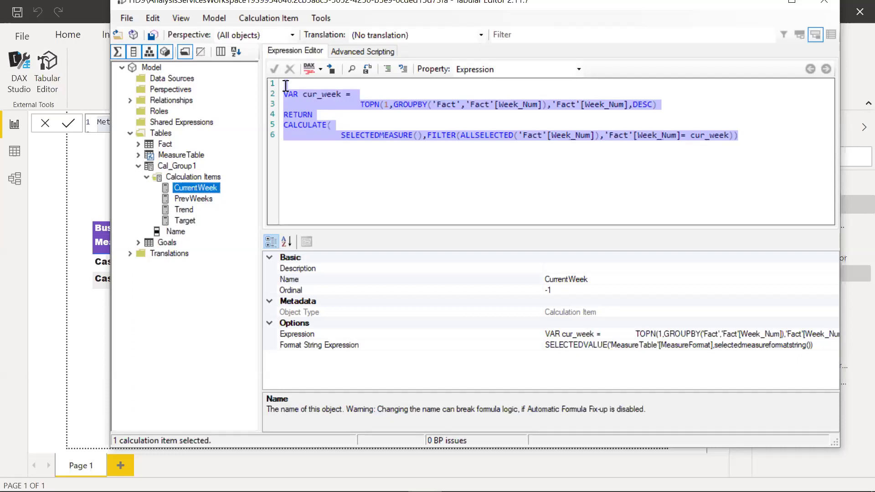
In PrevWeeks, highlight the prev_week variable and its TOPN(4, …) week-number expression
left_click(192, 199)
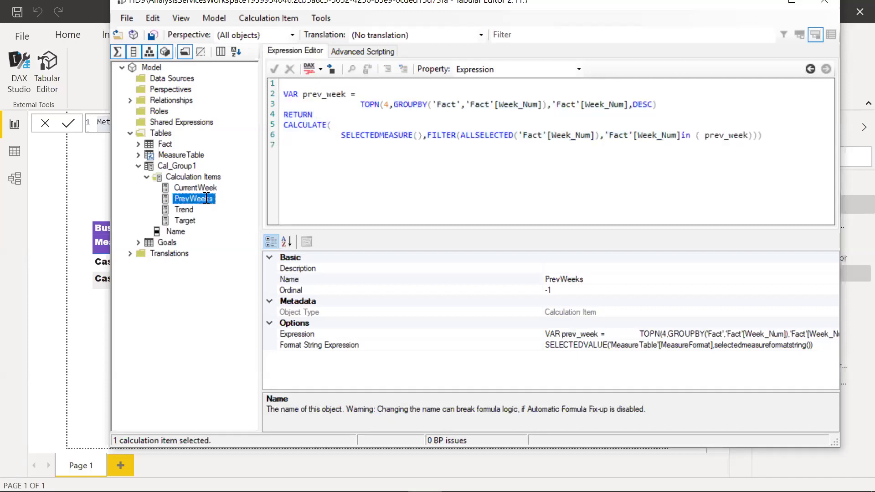
left_click_drag(355, 93, 294, 93)
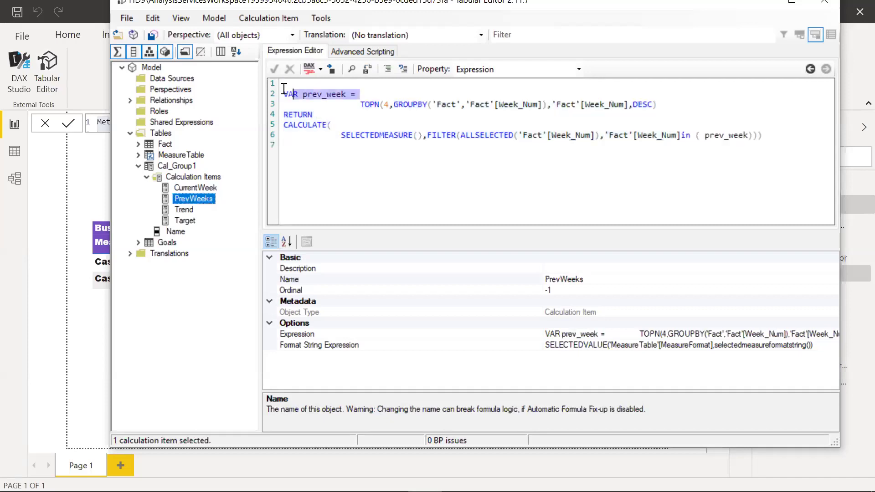
key("shift+Home")
left_click_drag(668, 105, 362, 105)
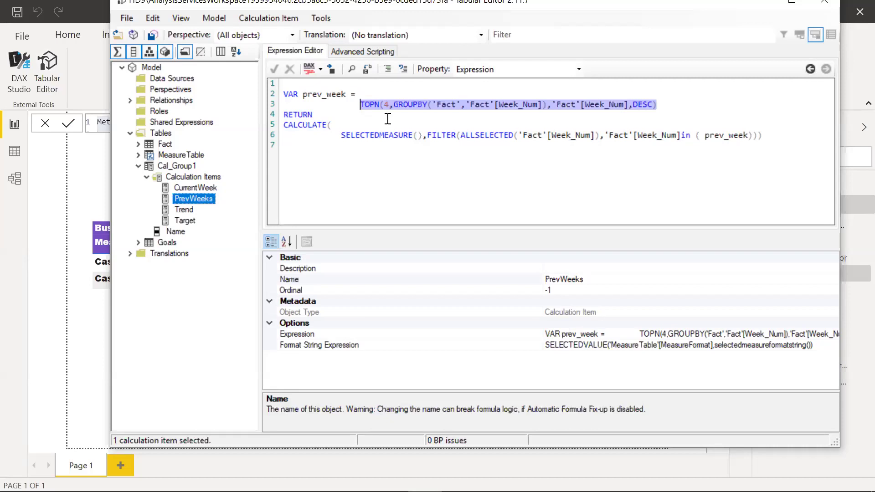
left_click(670, 105)
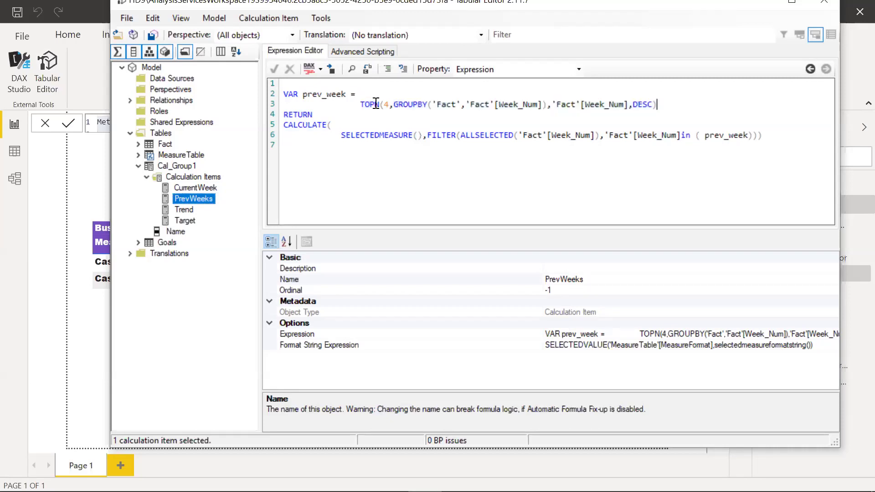
double_click(324, 94)
left_click(357, 104)
key("shift+End")
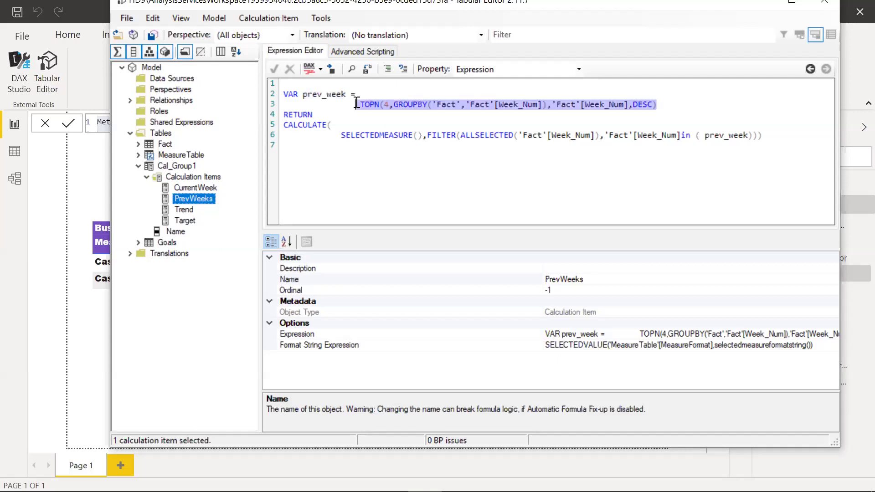
double_click(331, 94)
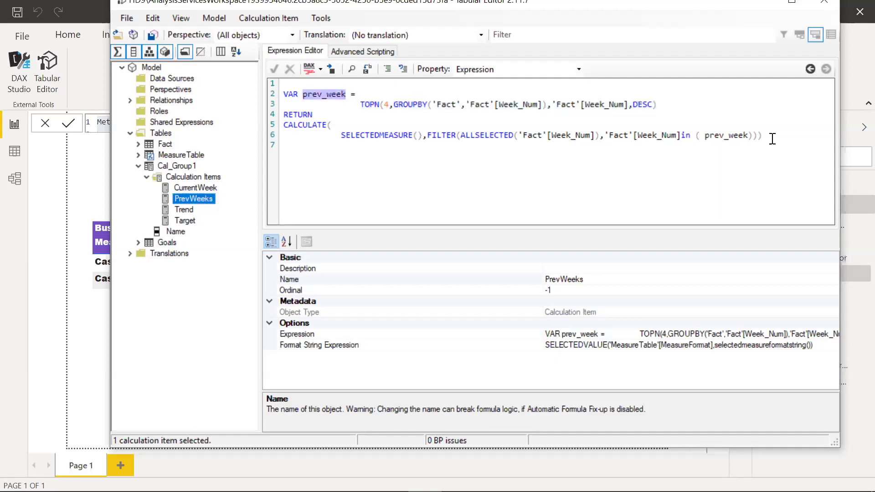
Highlight the CALCULATE(SELECTEDMEASURE()) filter keeping Week_Num in prev_week, then open Trend
left_click_drag(759, 135, 397, 132)
left_click(303, 124, "shift")
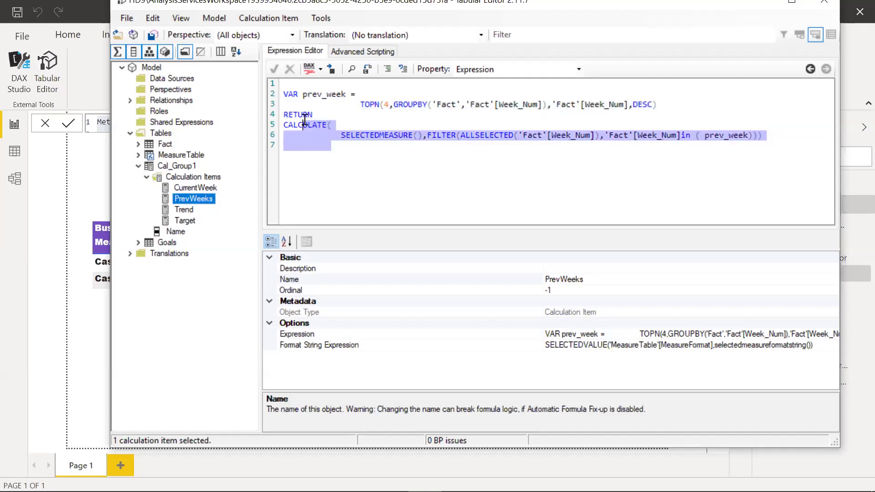
left_click(355, 132)
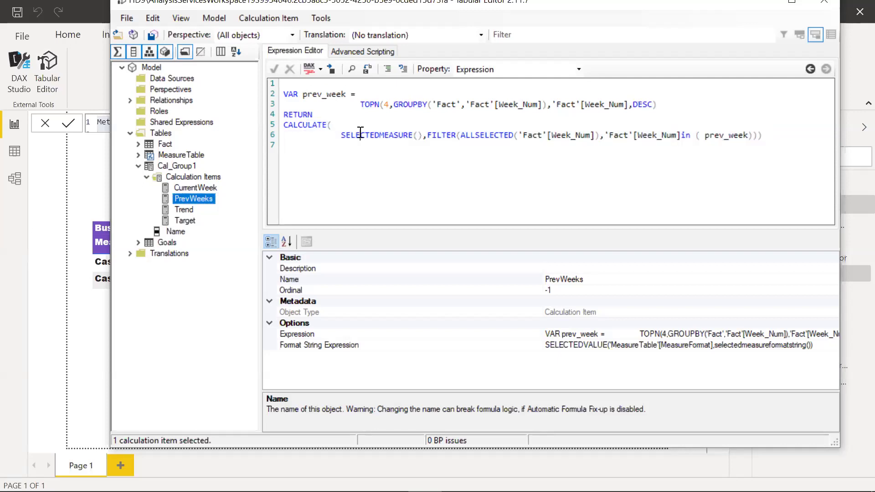
double_click(360, 132)
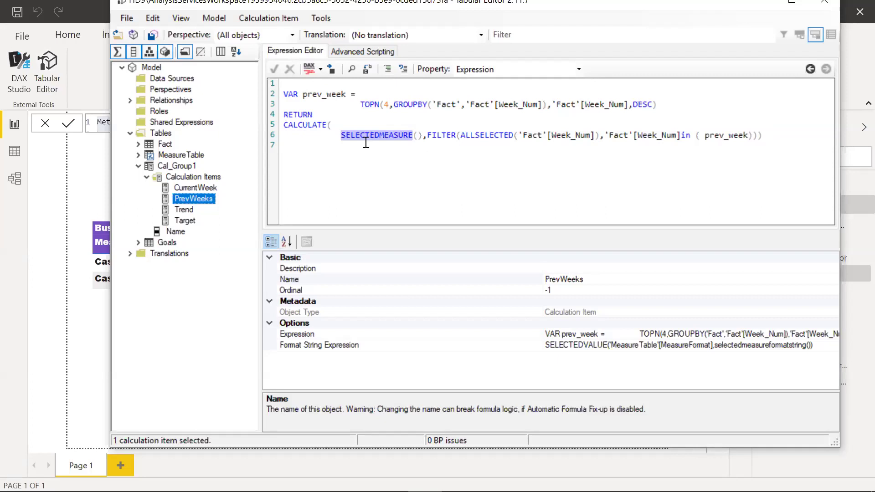
left_click_drag(783, 136, 585, 136)
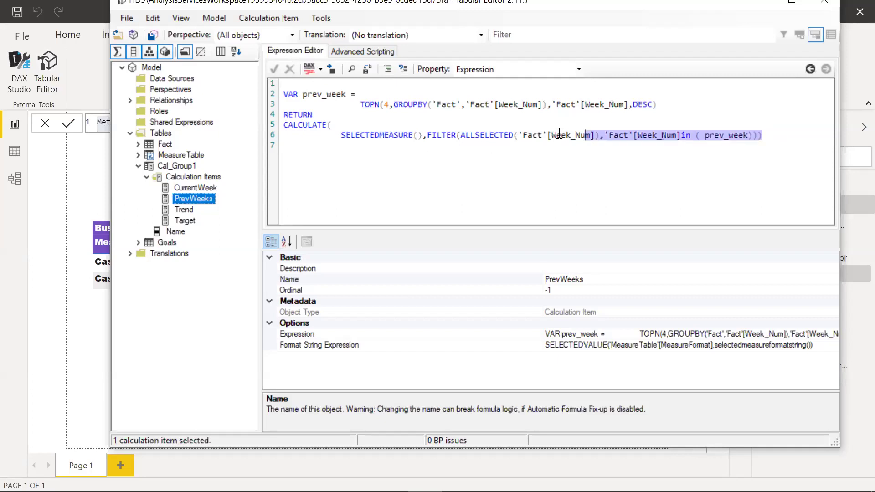
left_click_drag(433, 124, 411, 126)
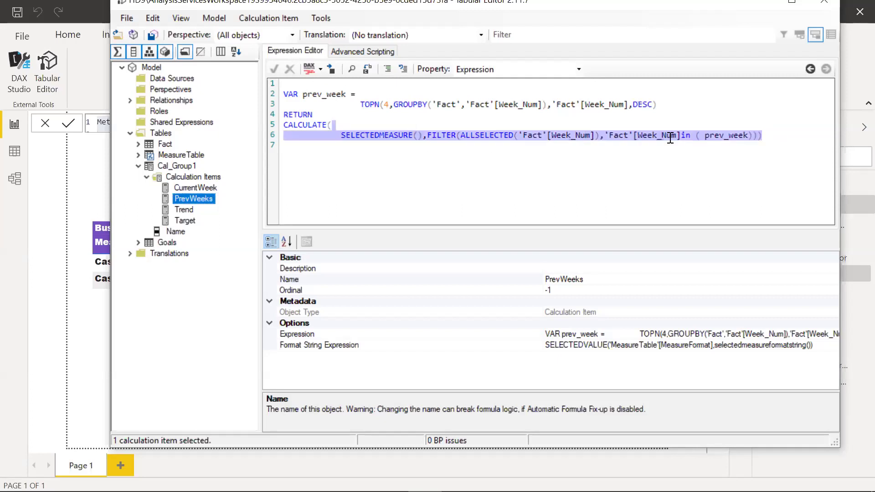
left_click(760, 136)
left_click(628, 135, "shift")
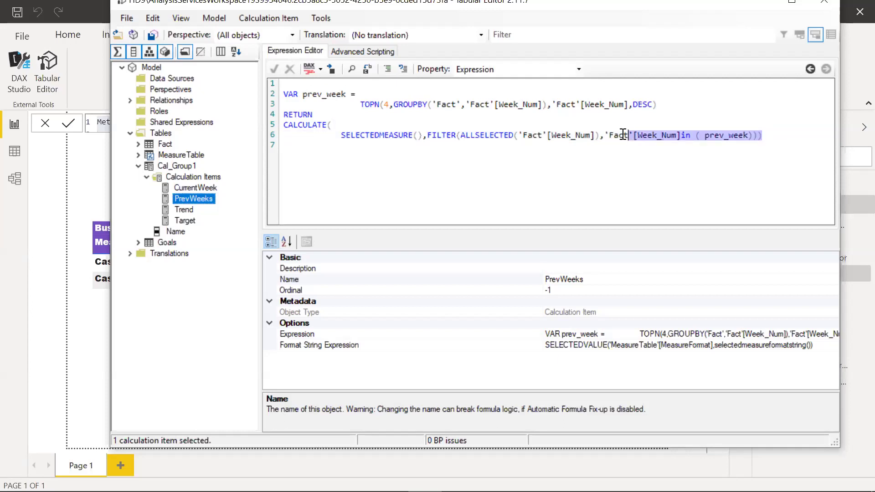
left_click(785, 136)
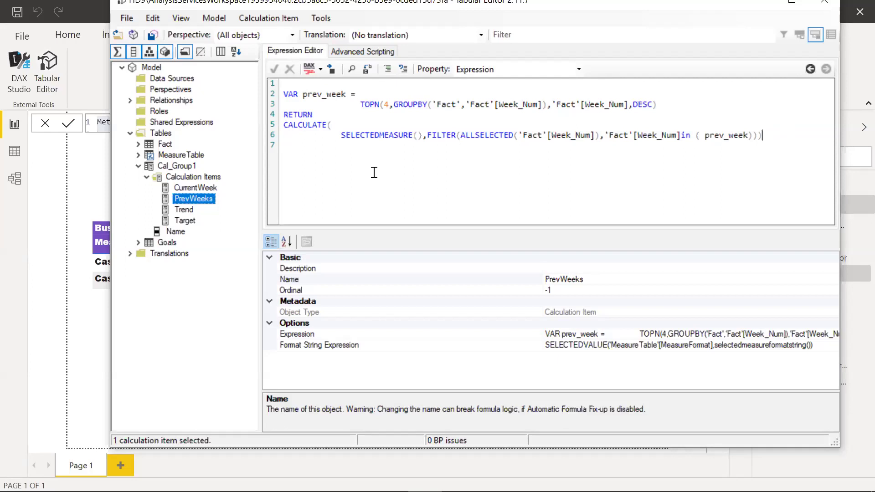
left_click(189, 210)
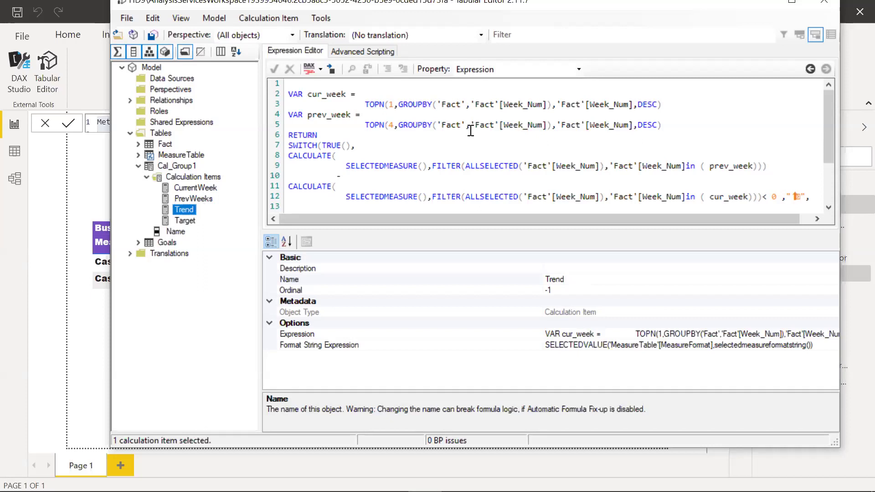
left_click(352, 145)
key("shift+Home")
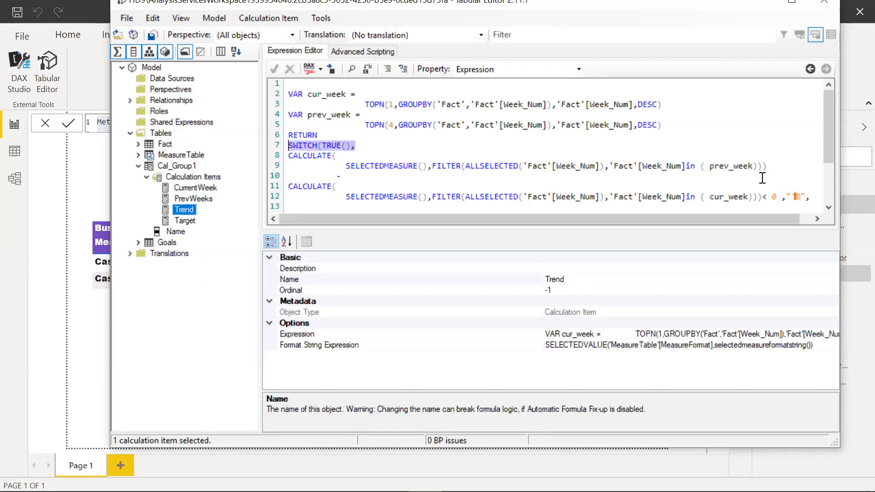
left_click_drag(778, 217, 829, 143)
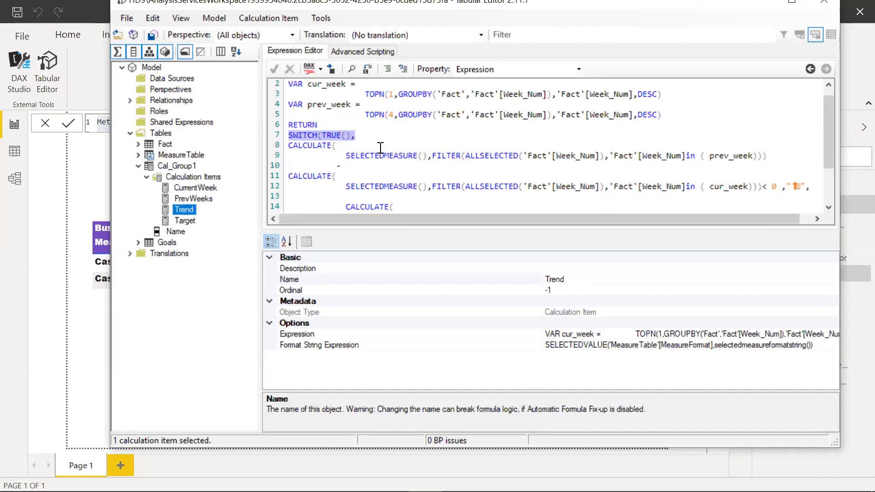
left_click_drag(766, 155, 293, 145)
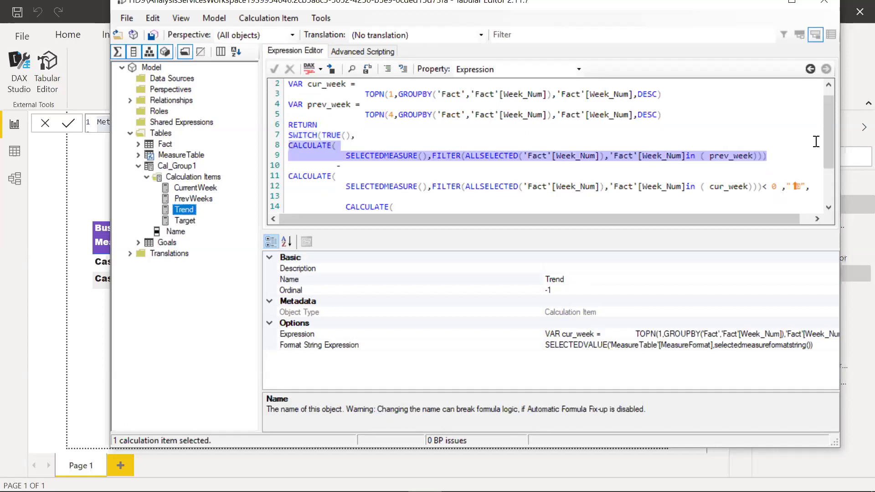
left_click_drag(834, 132, 834, 151)
left_click_drag(761, 156, 288, 145)
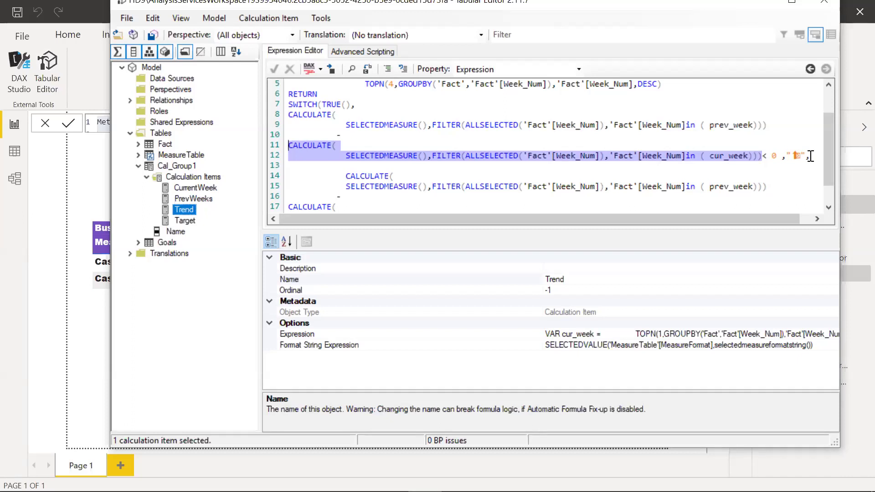
left_click_drag(809, 156, 791, 156)
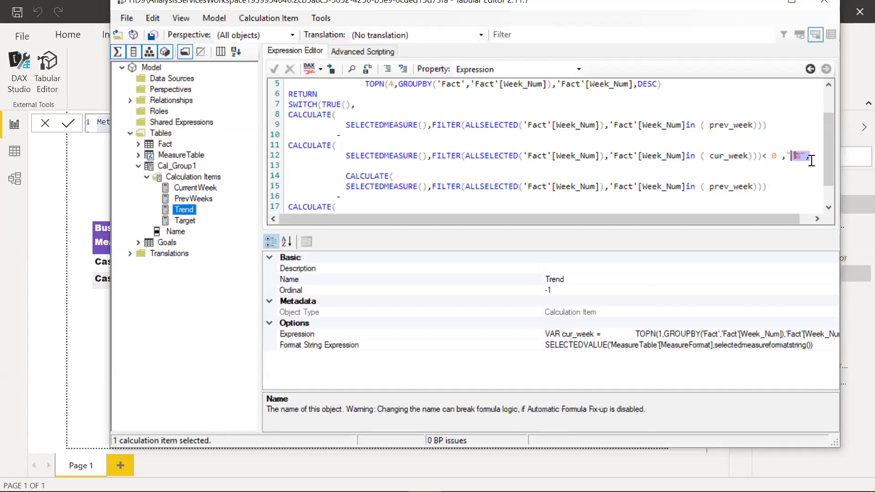
left_click(804, 154)
left_click_drag(804, 154, 828, 192)
left_click_drag(772, 220, 806, 221)
left_click_drag(789, 188, 778, 187)
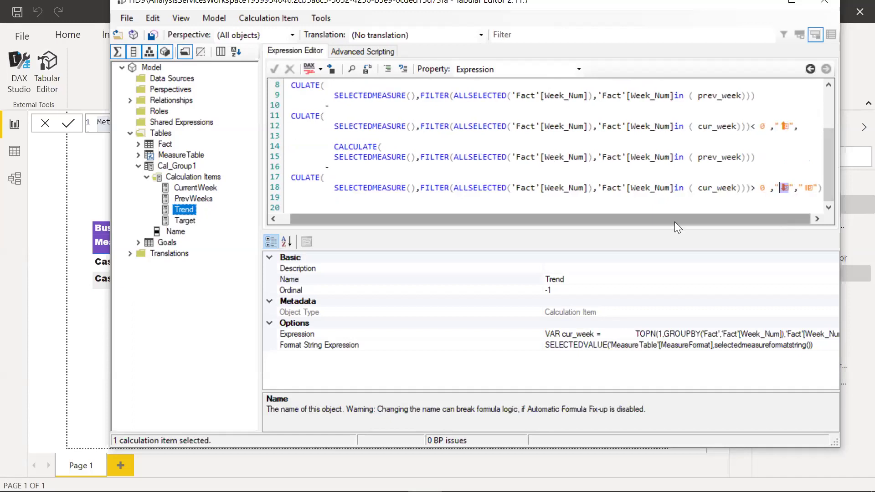
scroll(674, 221, "left", 1)
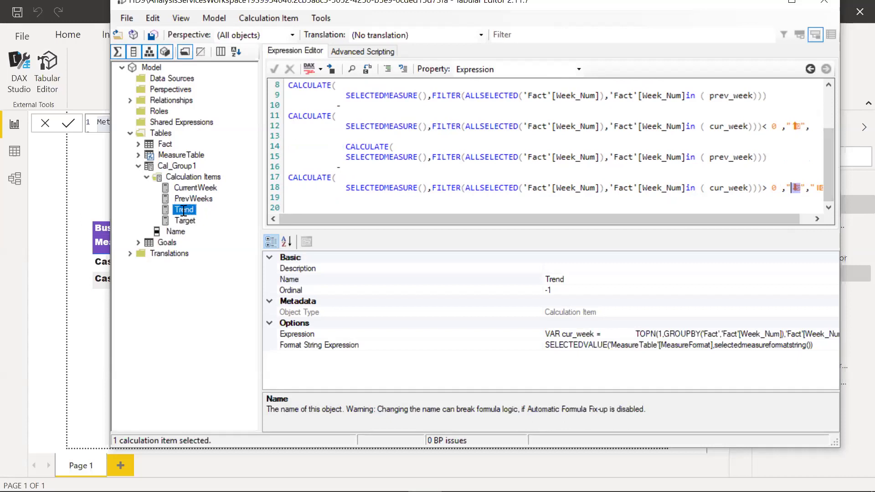
scroll(828, 132, "up", 2)
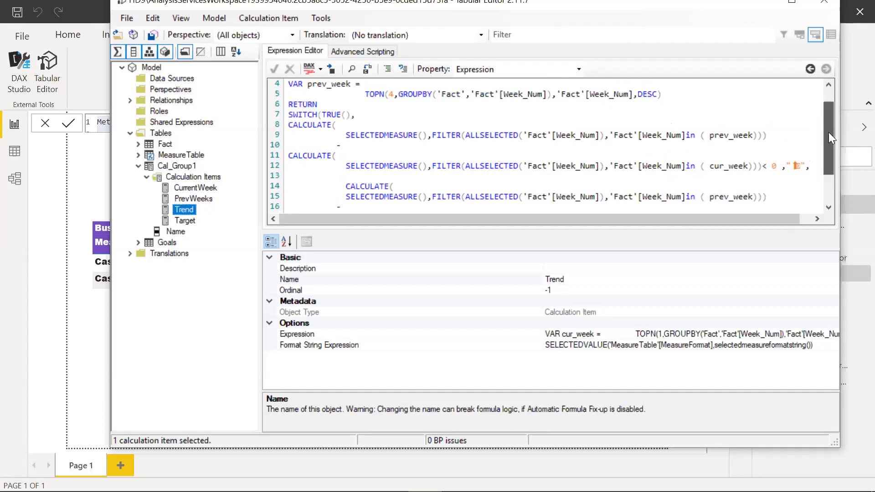
scroll(827, 122, "up", 1)
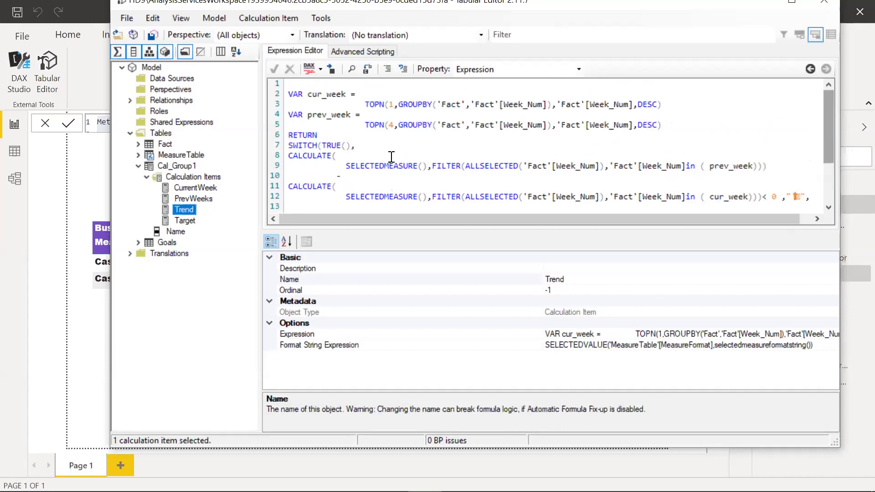
left_click(185, 220)
Return to the Power BI report and open the Model view diagram of the tables
left_click(58, 182)
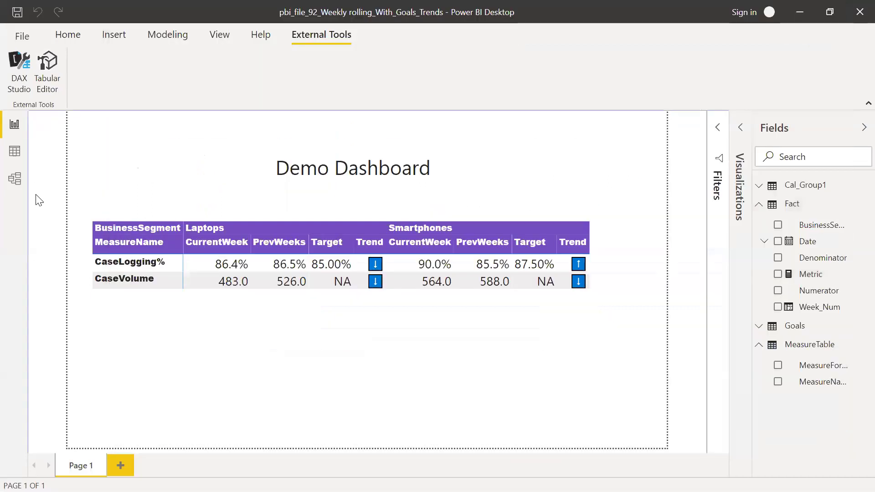
left_click(16, 177)
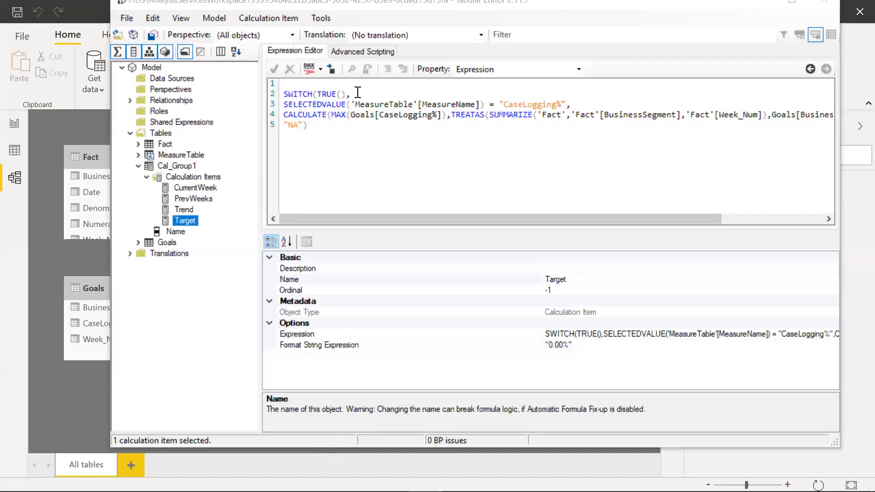
triple_click(281, 93)
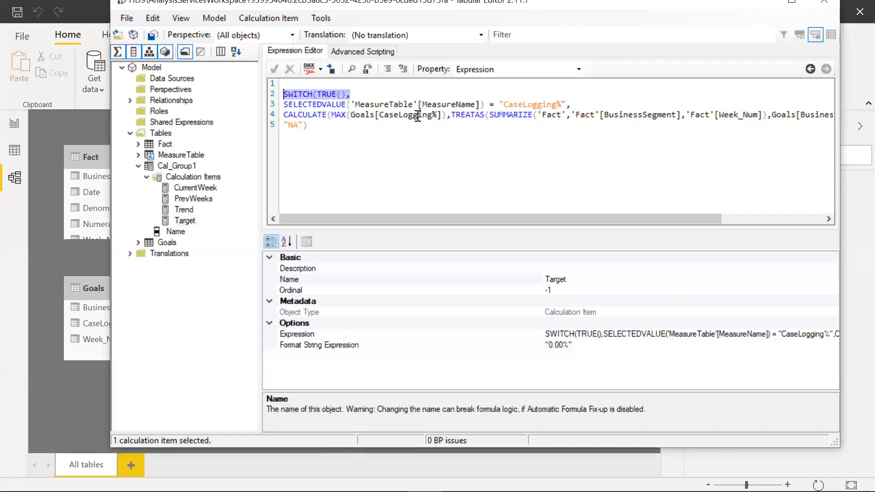
left_click_drag(283, 104, 397, 101)
left_click(398, 102)
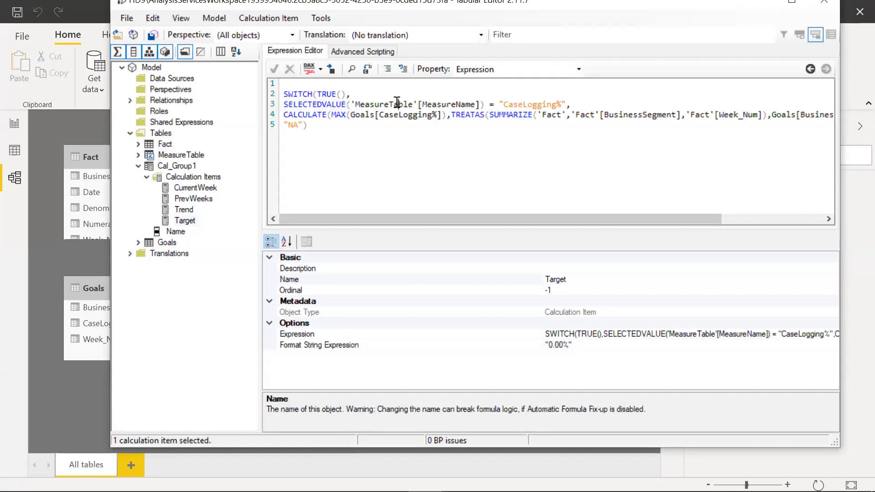
double_click(397, 102)
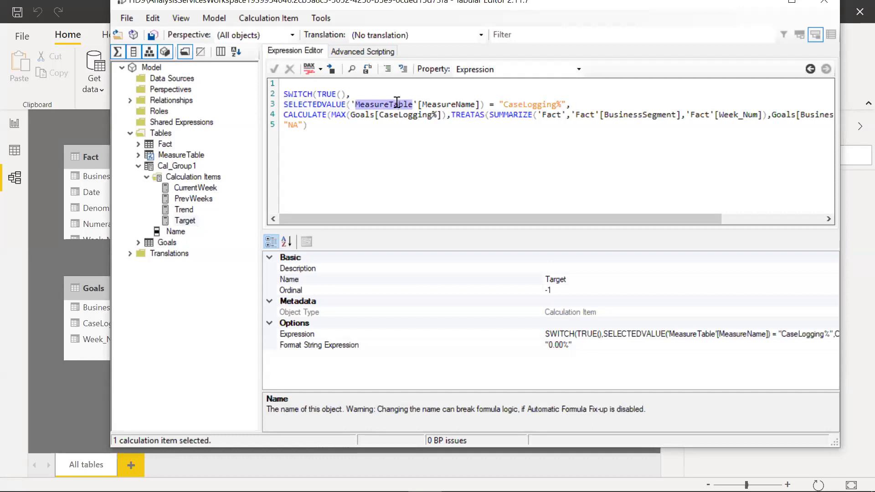
left_click(482, 104)
left_click(351, 104, "shift")
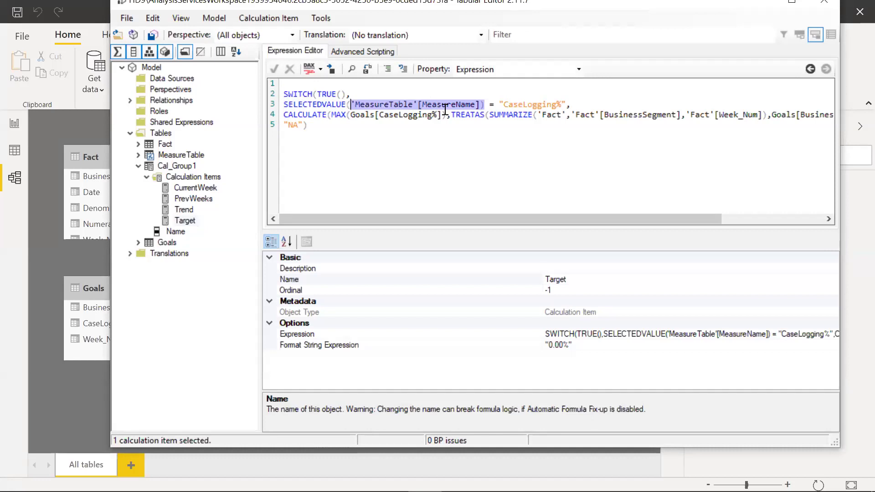
left_click(503, 104)
key("shift+End")
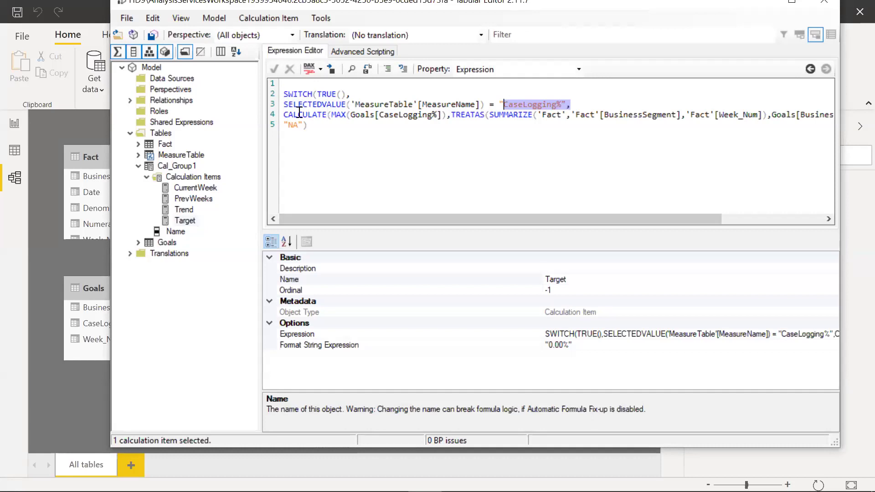
double_click(328, 114)
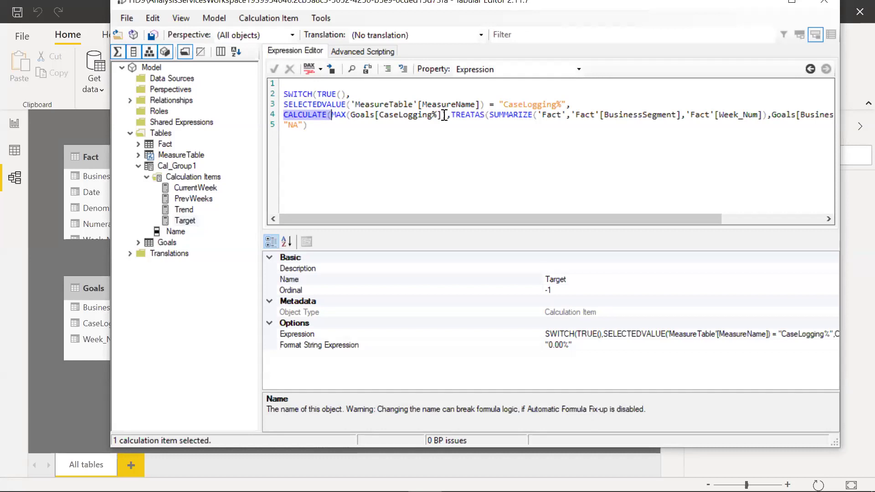
left_click_drag(441, 114, 334, 113)
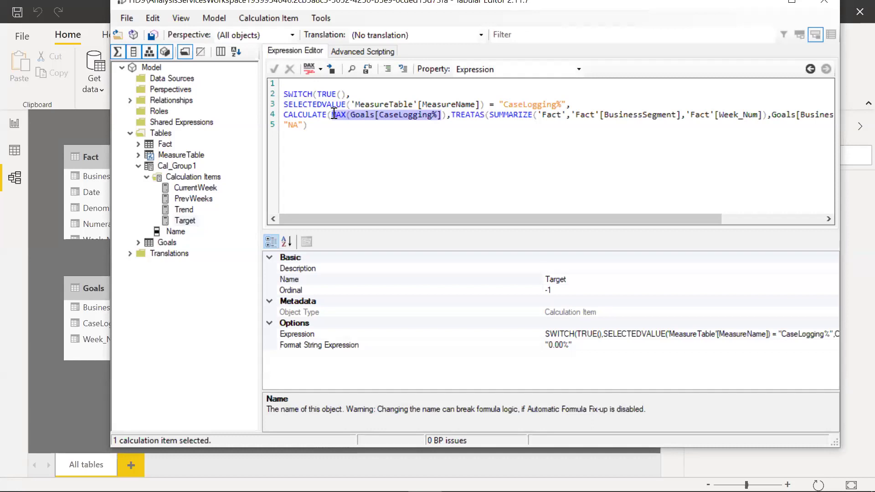
left_click_drag(452, 114, 313, 113)
double_click(453, 114)
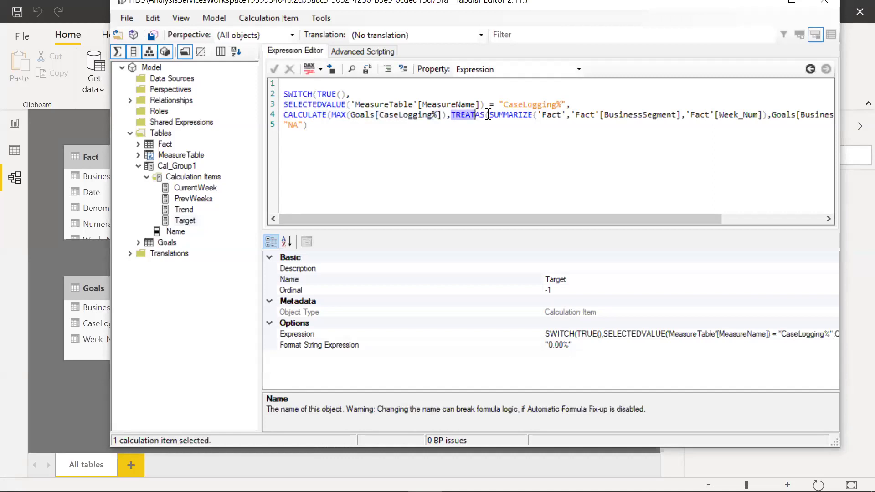
left_click_drag(601, 217, 731, 210)
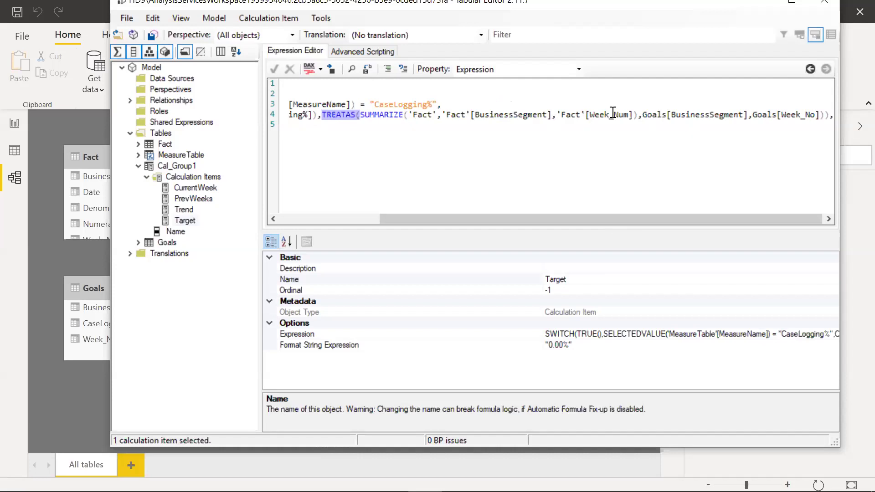
double_click(557, 111)
key("ctrl+shift+Right")
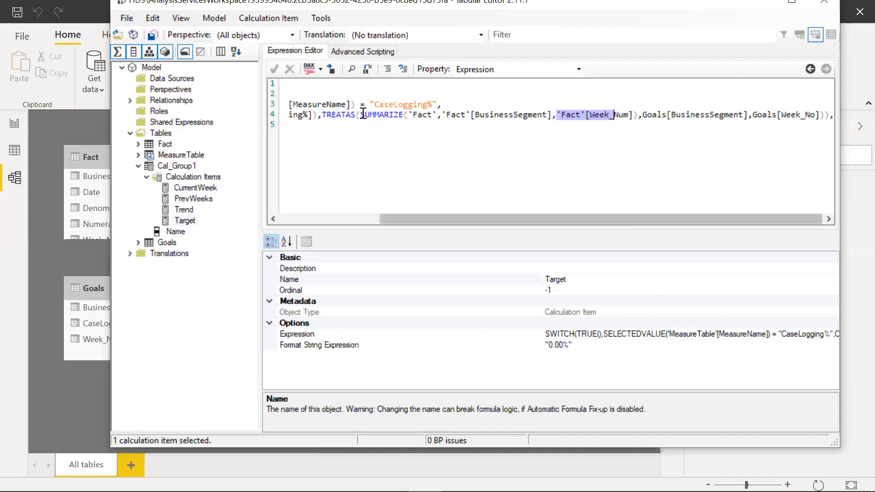
left_click_drag(361, 115, 423, 115)
left_click(441, 114, "shift")
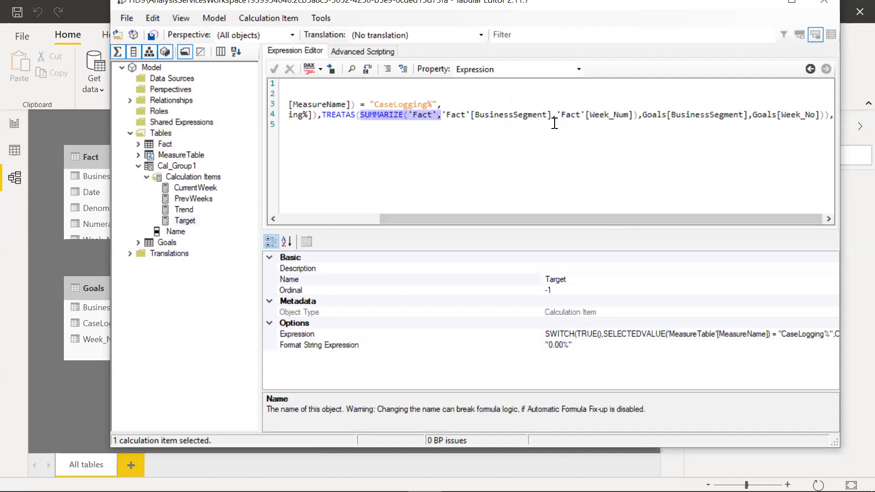
left_click_drag(557, 114, 451, 114)
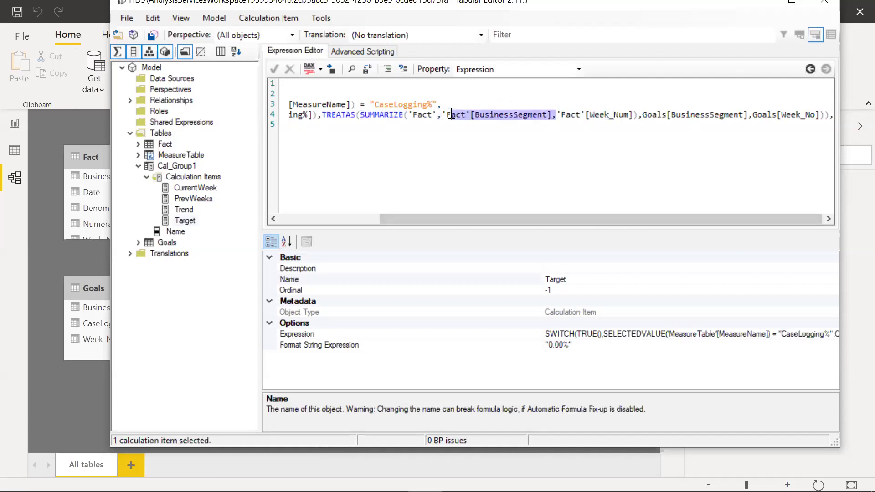
left_click(636, 114)
left_click(446, 114, "shift")
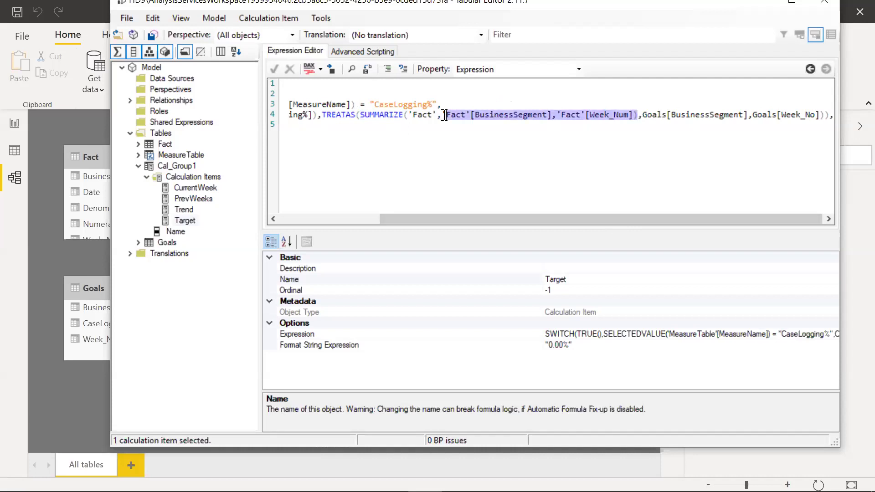
left_click(409, 115, "shift")
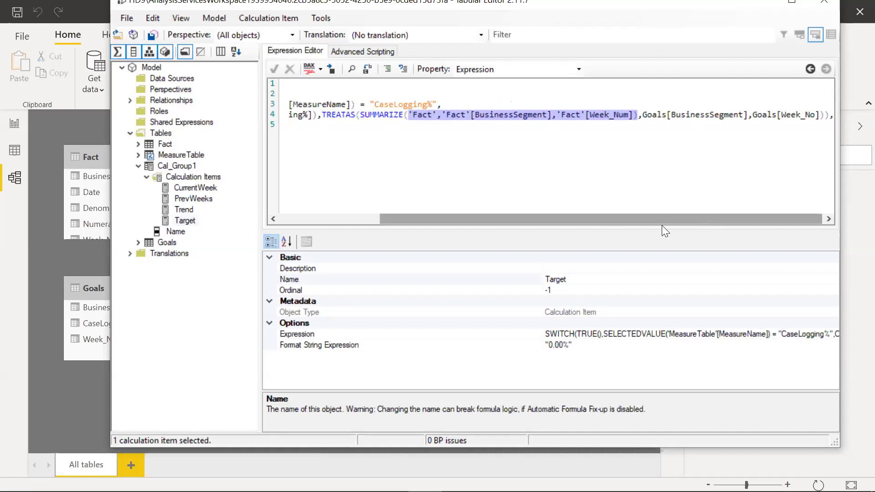
scroll(661, 225, "left", 3)
scroll(725, 211, "right", 3)
left_click_drag(642, 114, 822, 114)
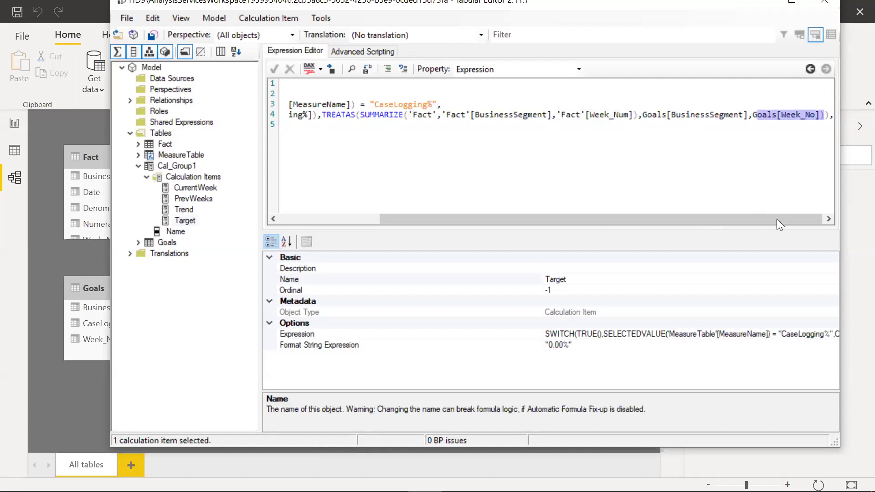
left_click_drag(776, 219, 526, 207)
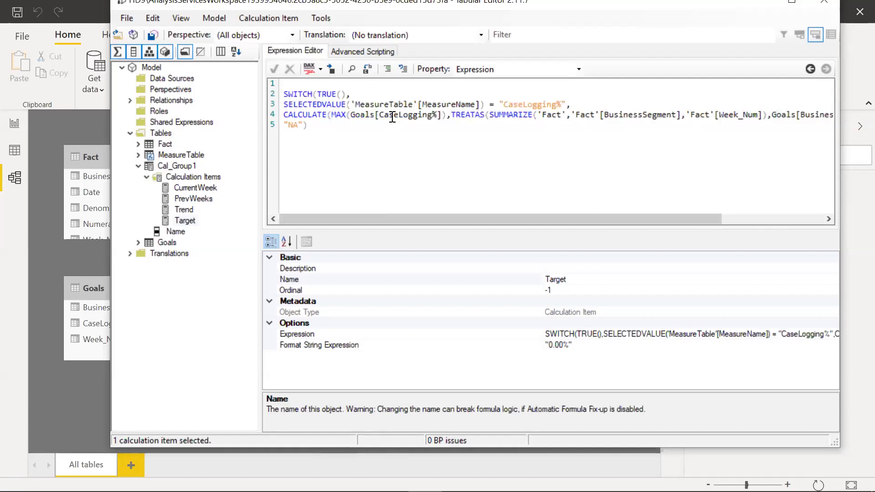
left_click_drag(569, 104, 499, 104)
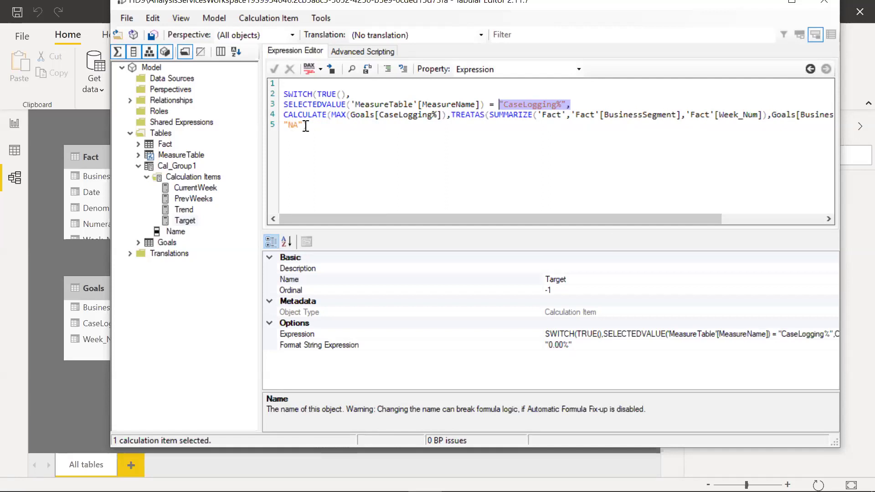
left_click_drag(304, 125, 285, 126)
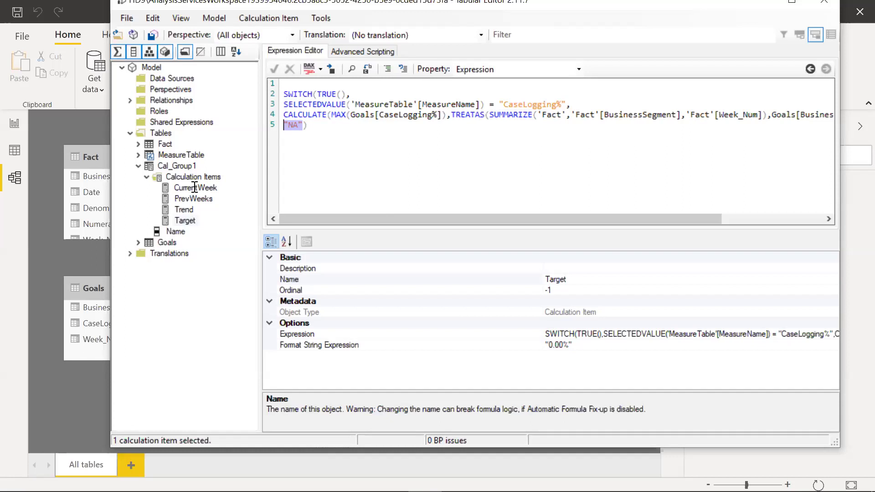
double_click(524, 105)
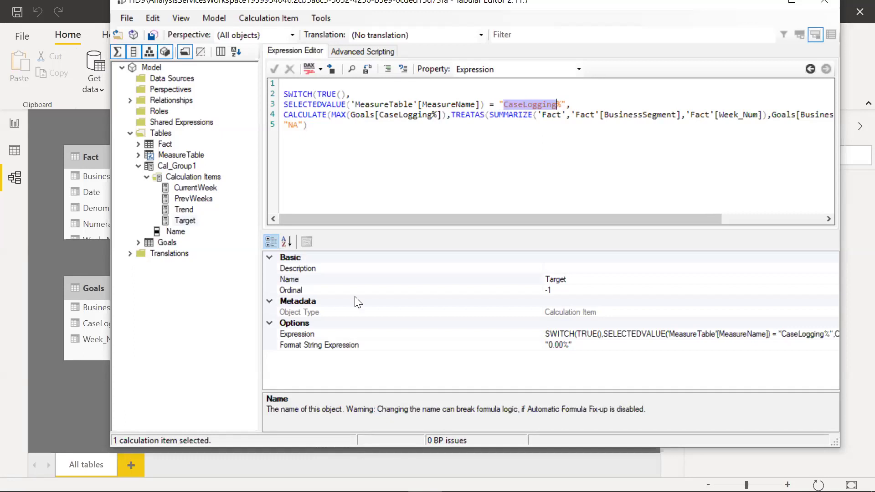
Select the CurrentWeek calculation item and show its Format String Expression property
left_click(192, 188)
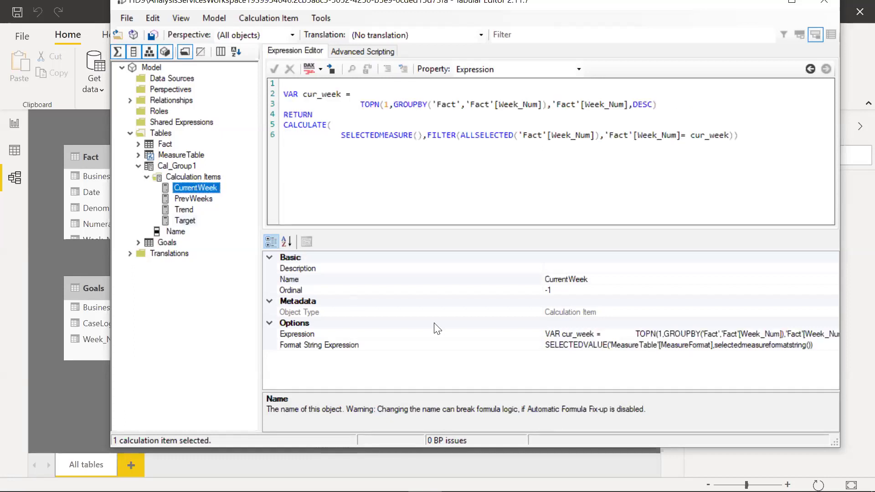
left_click(579, 69)
left_click(499, 93)
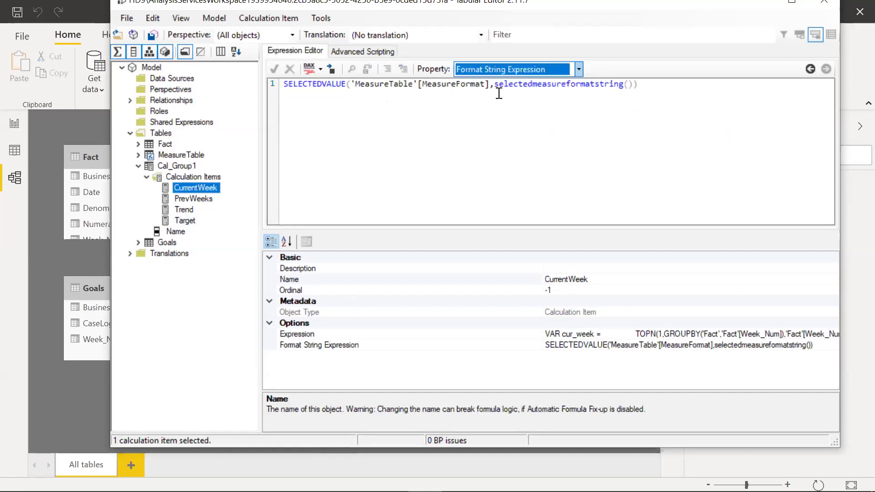
Highlight the SELECTEDVALUE('MeasureTable'[MeasureFormat], selectedmeasureformatstring()) expression, then select PrevWeeks
left_click_drag(651, 84, 281, 82)
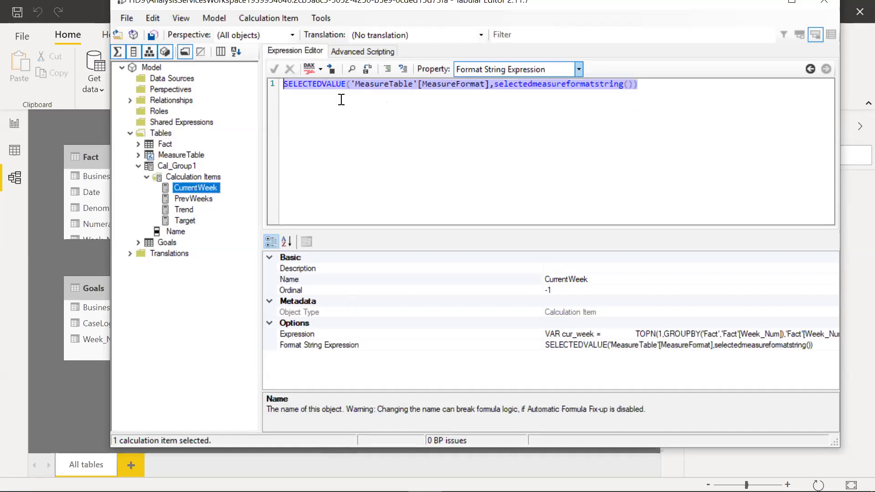
left_click(364, 88)
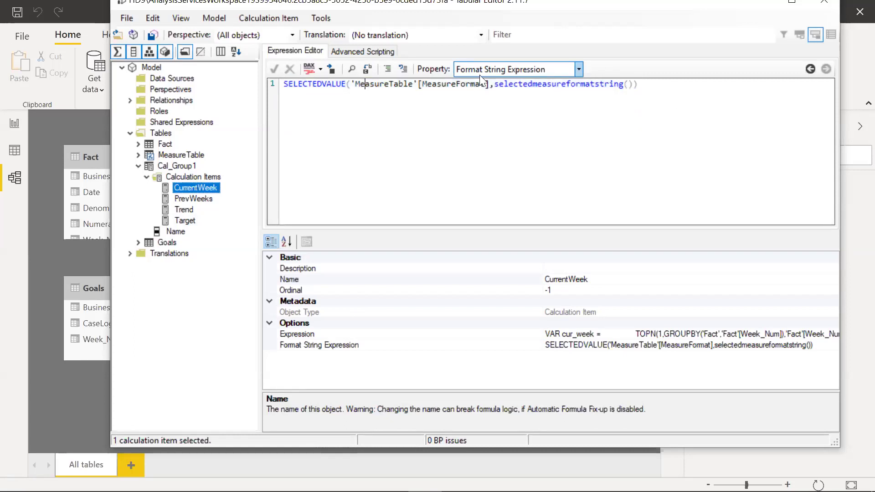
left_click_drag(492, 84, 294, 80)
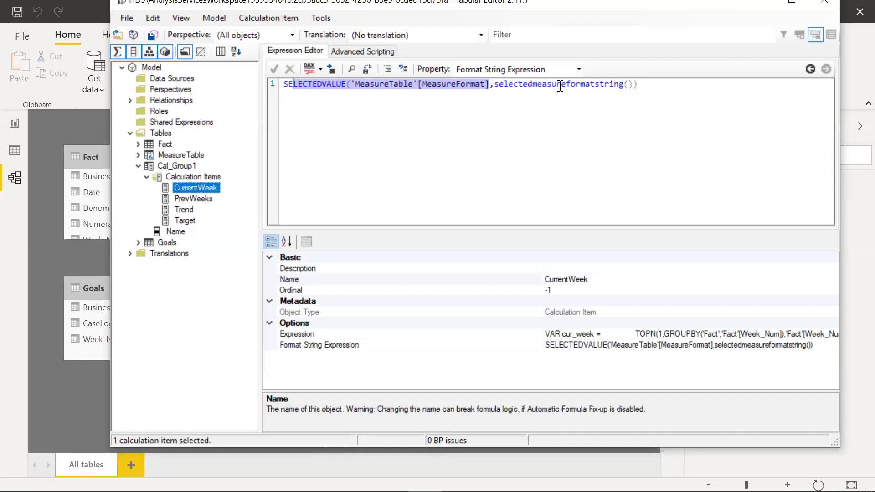
left_click_drag(455, 83, 380, 83)
left_click_drag(319, 83, 317, 84)
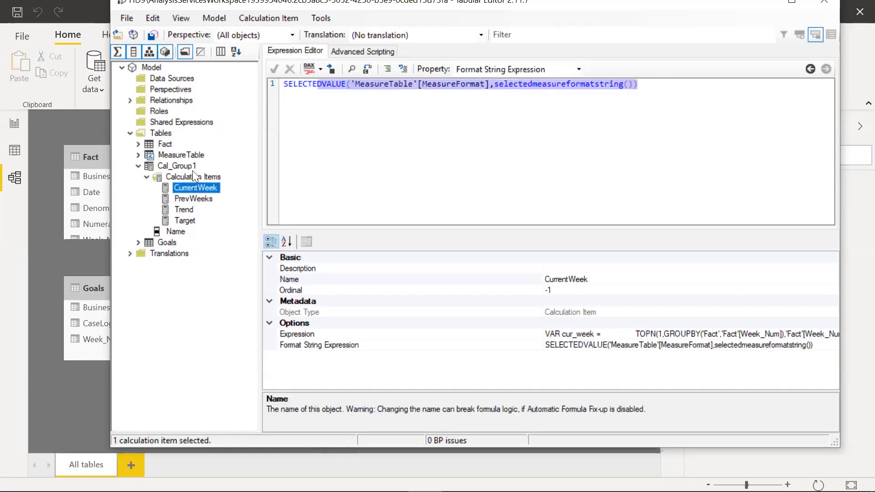
left_click(194, 199)
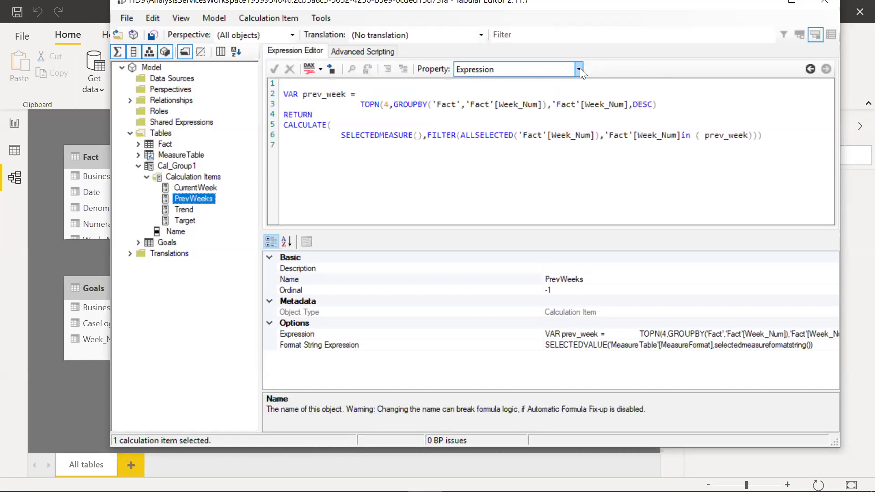
Show PrevWeeks' Format String Expression, the same MeasureFormat lookup, then switch to Power BI Desktop
left_click(529, 69)
left_click(522, 92)
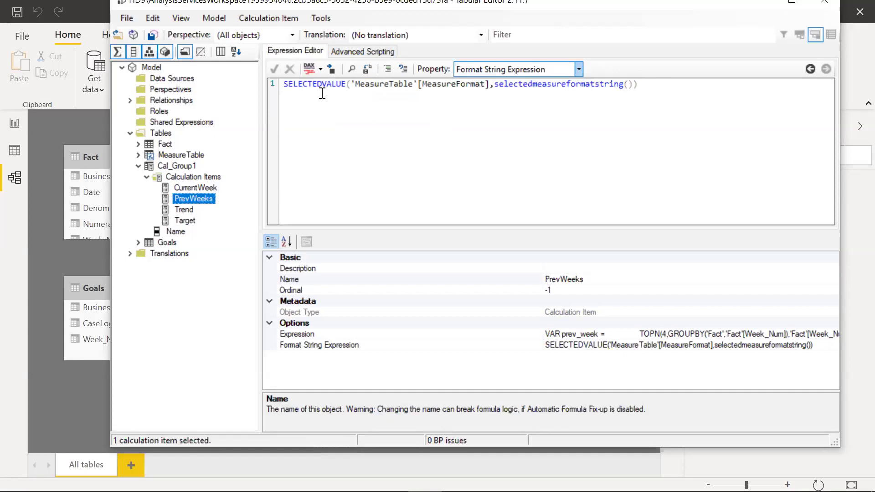
key("ctrl+a")
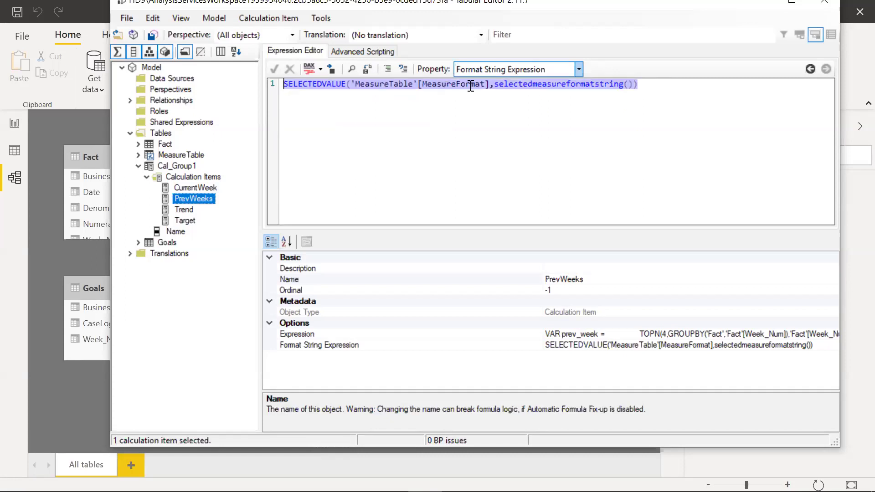
left_click(414, 85)
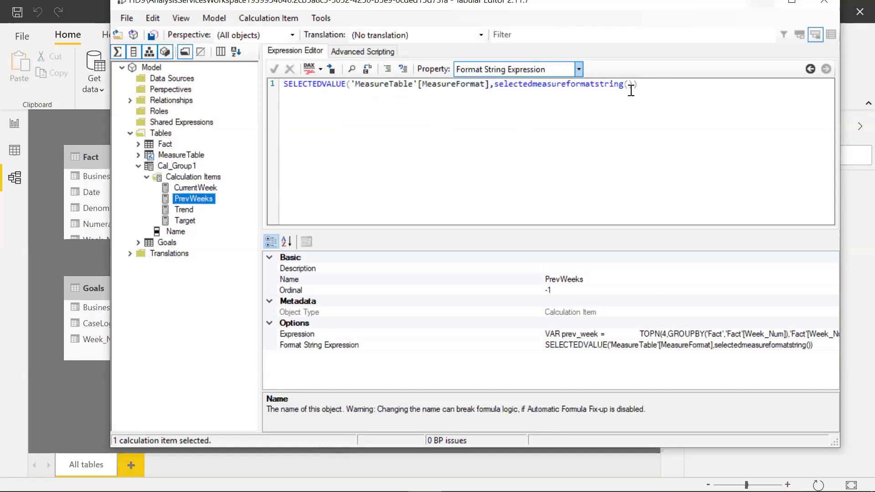
key("alt")
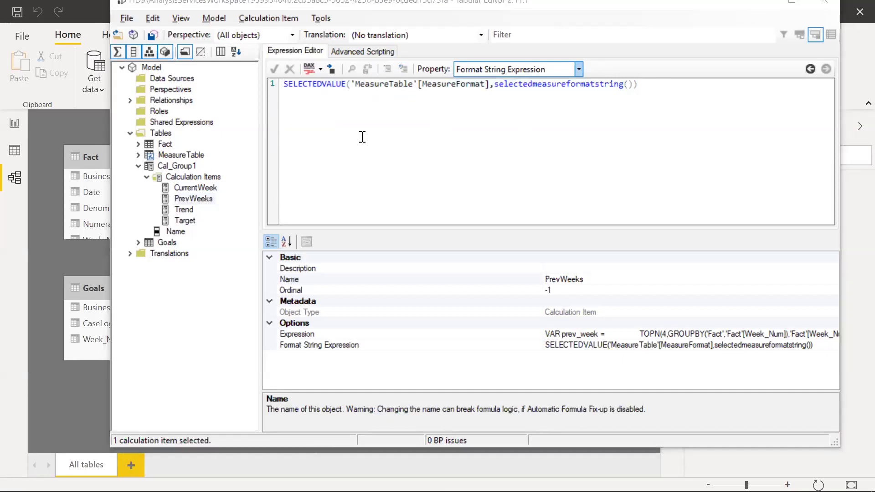
left_click(50, 134)
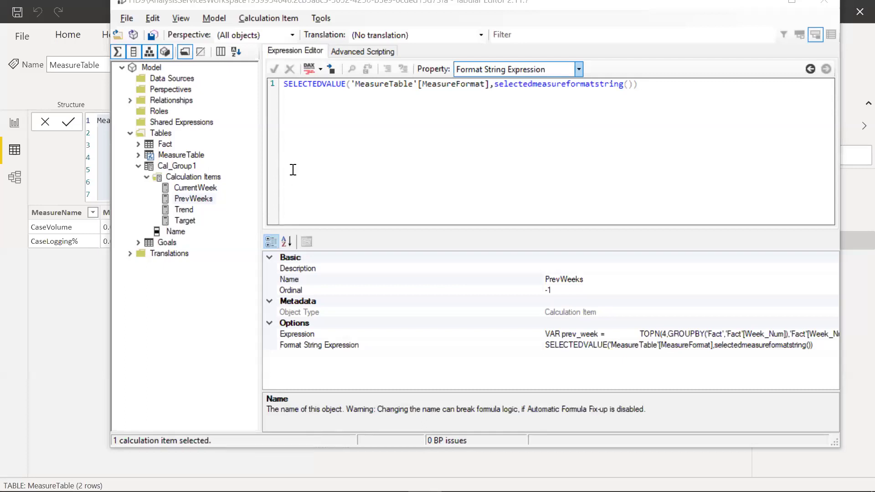
Minimize Tabular Editor, go to the Demo Dashboard report view, and expand the Visualizations pane
left_click(769, 5)
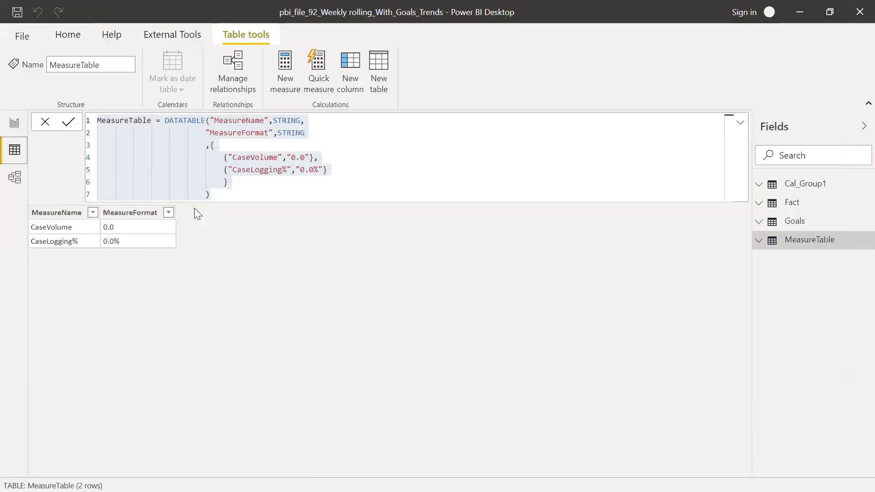
left_click(15, 124)
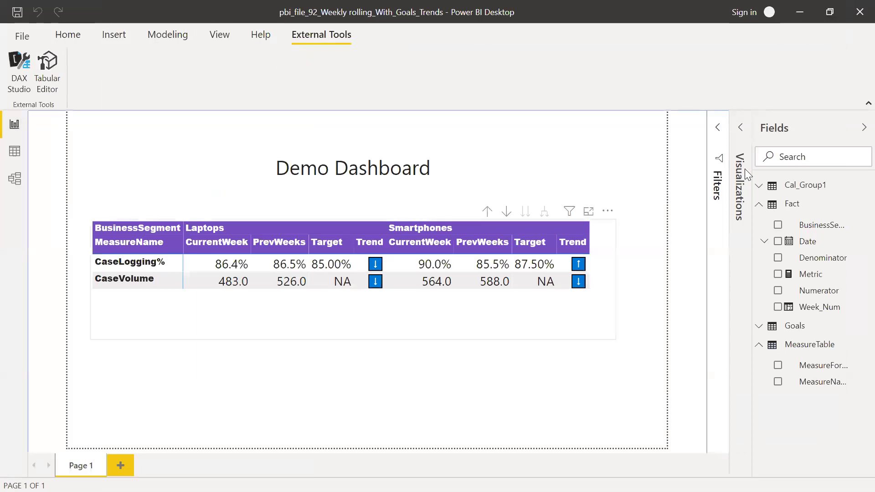
left_click(742, 131)
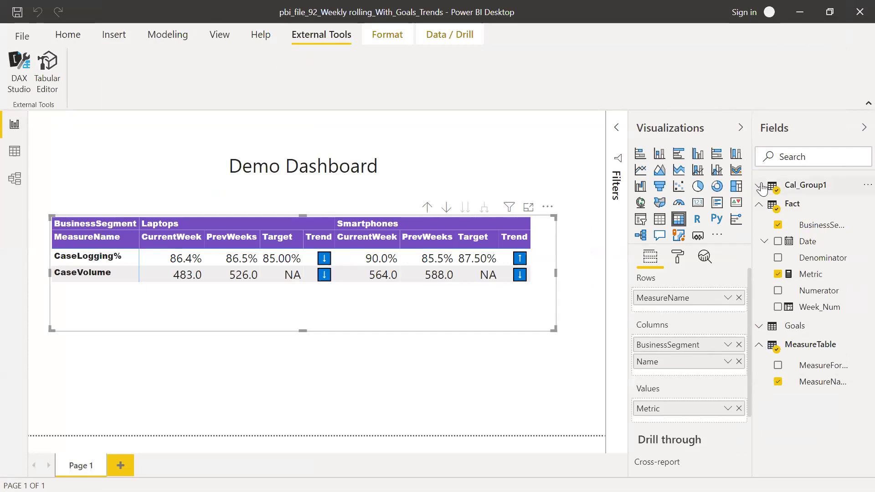
Expand Cal_Group1 to reveal its Name field, then deselect the matrix to view it alone
left_click(806, 185)
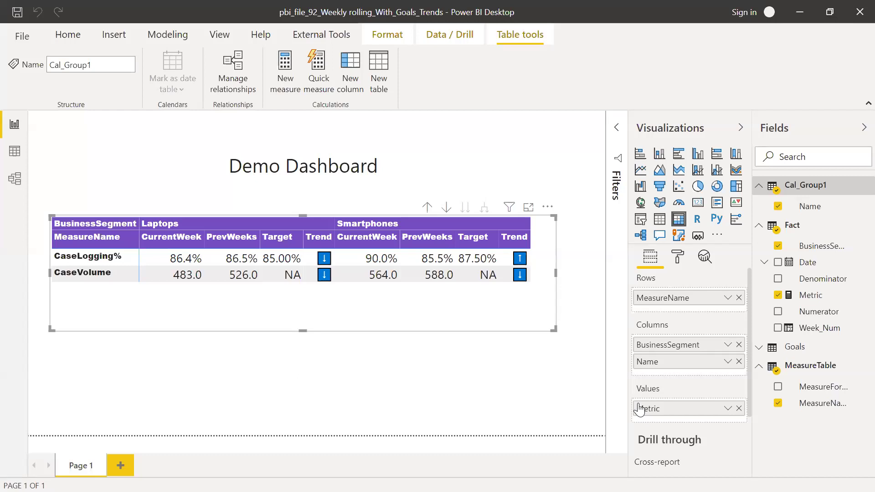
left_click(537, 379)
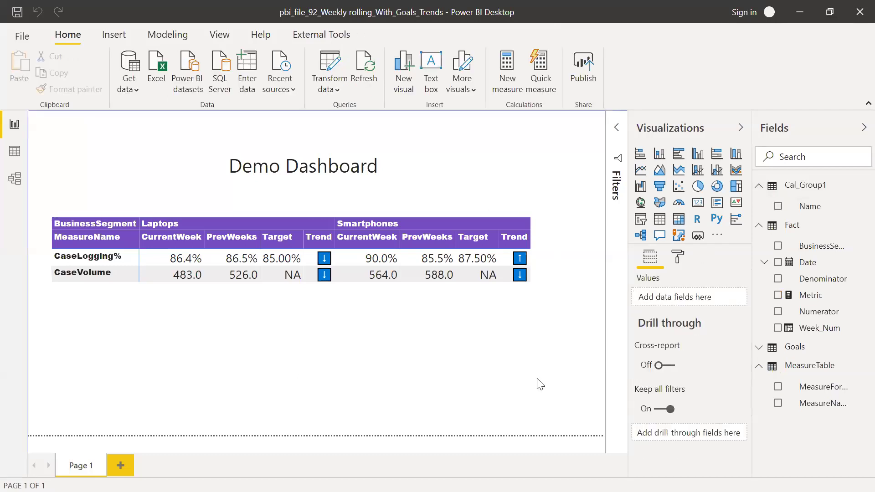